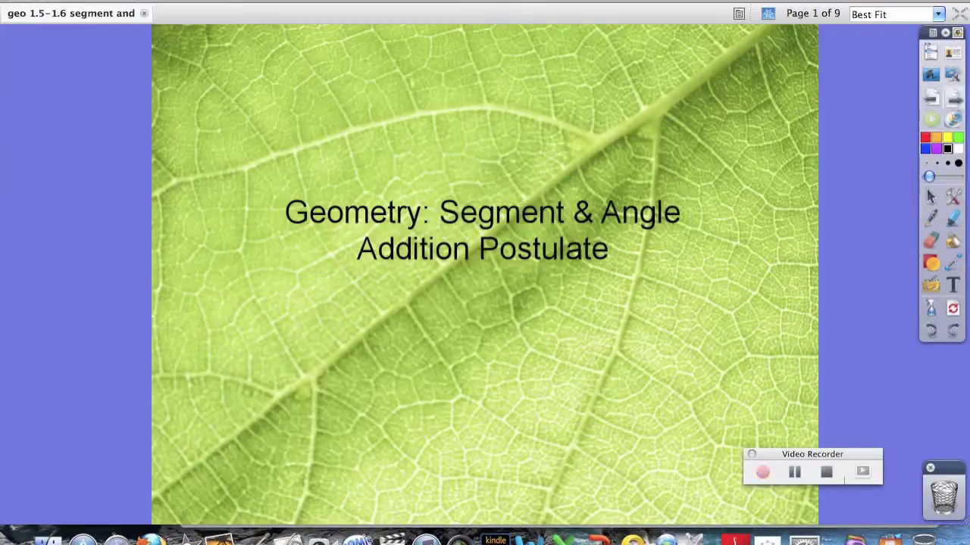
- On page 2, complete the midpoint definition with the text "middle point of a line."
left_click(953, 98)
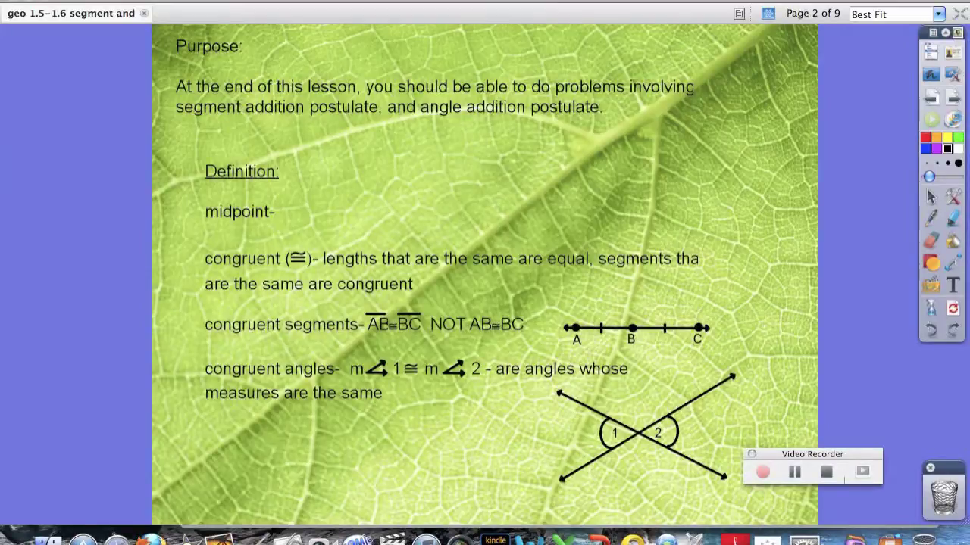
left_click(239, 212)
left_click(239, 212)
left_click(239, 212)
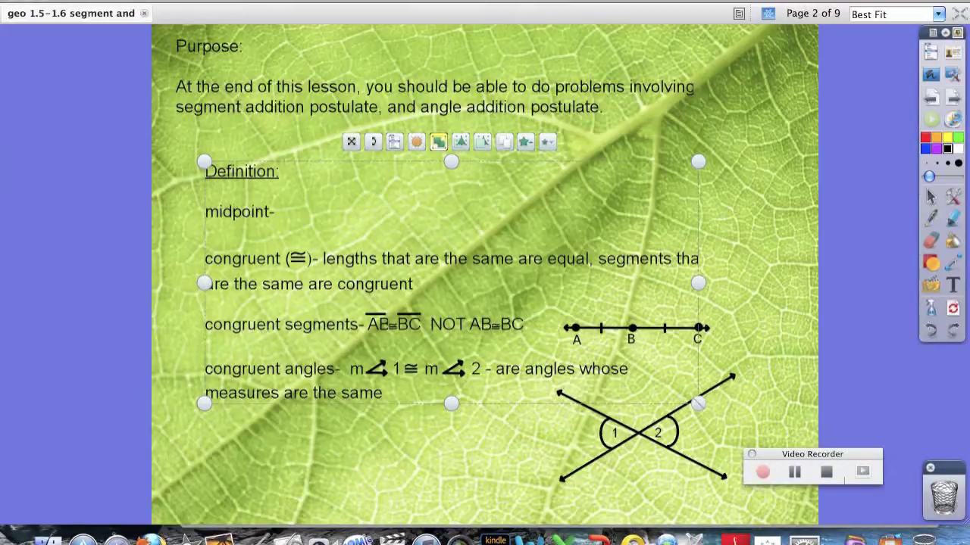
double_click(266, 213)
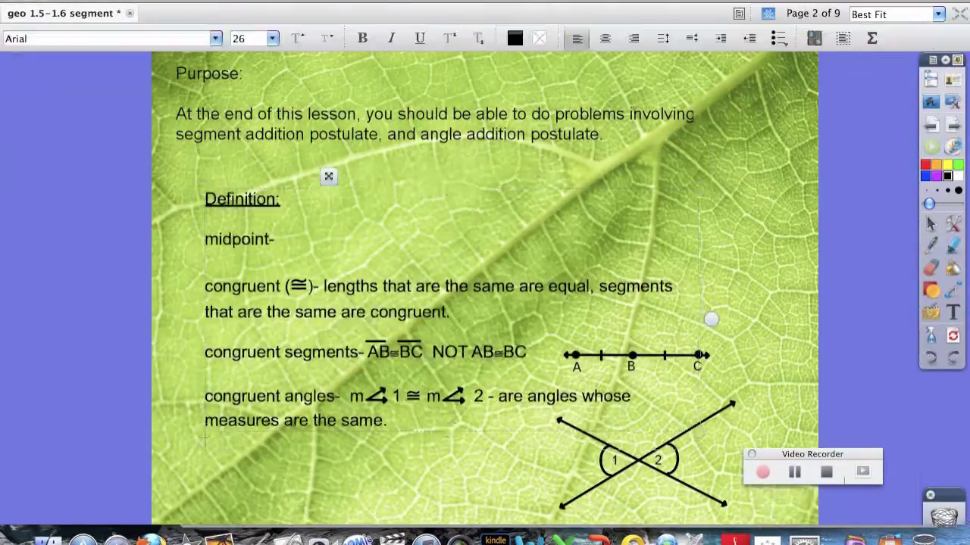
left_click(287, 229)
type("middle point of a line.")
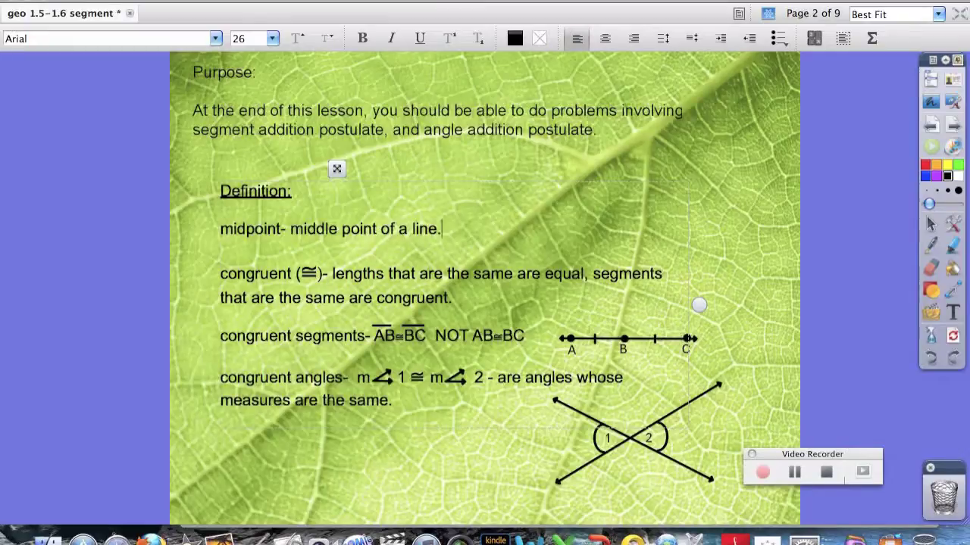
left_click(698, 304)
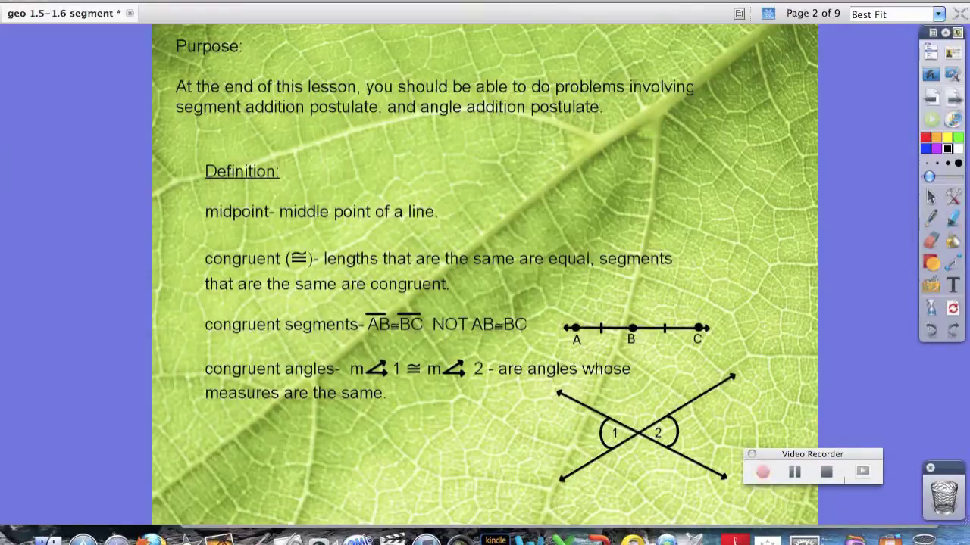
- On page 3, add the label 15 above segment RS in the warm-up diagram
left_click(953, 97)
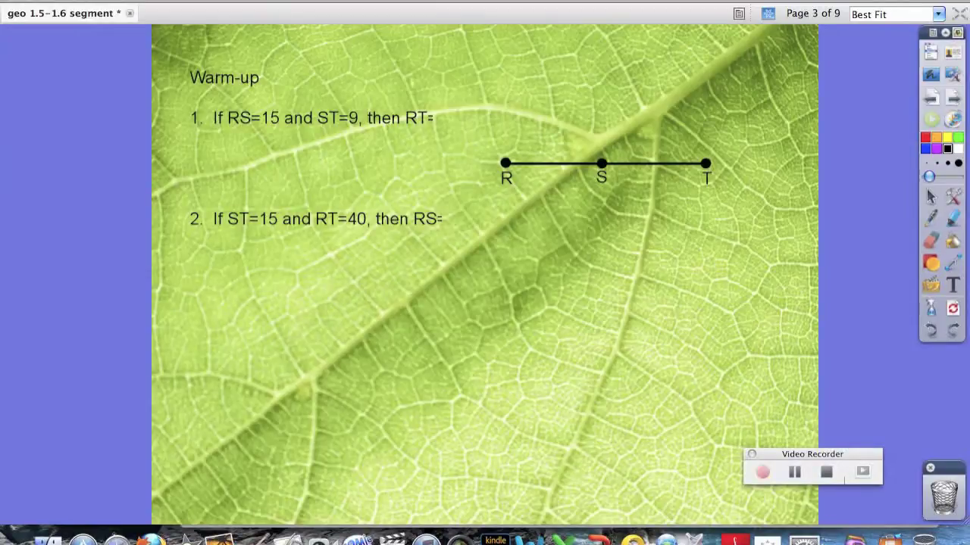
left_click(953, 285)
left_click(543, 177)
type("15")
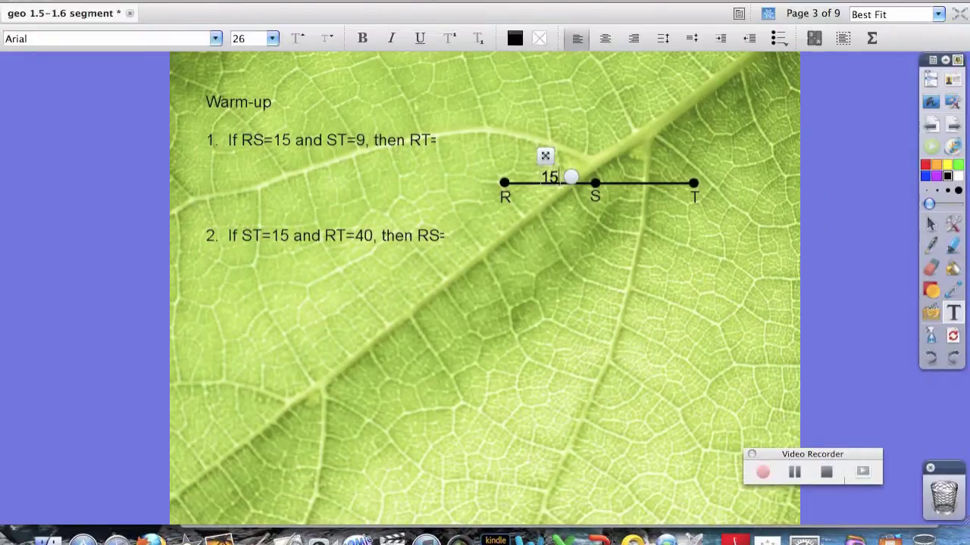
left_click_drag(544, 156, 540, 147)
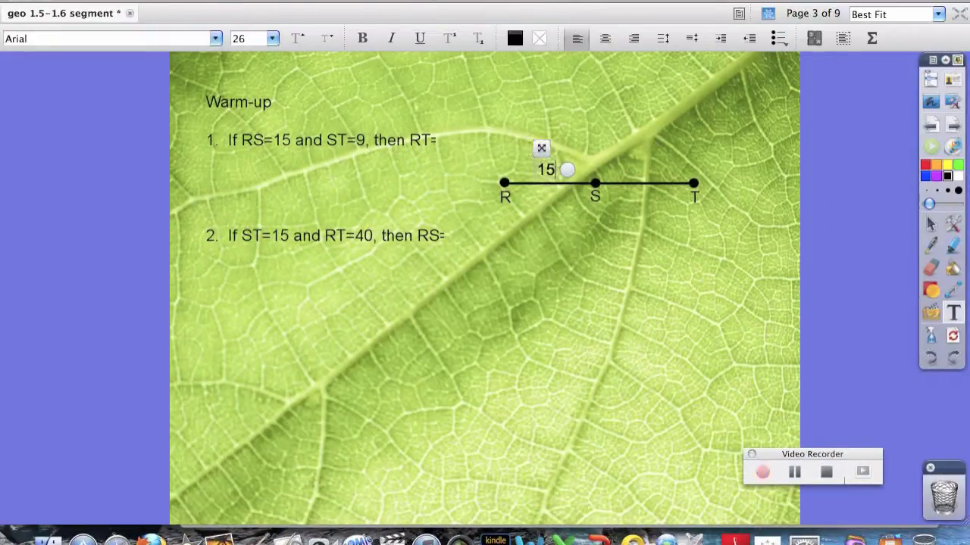
- Add the label 9 above segment ST in the diagram for problem 1
left_click(638, 180)
type("9")
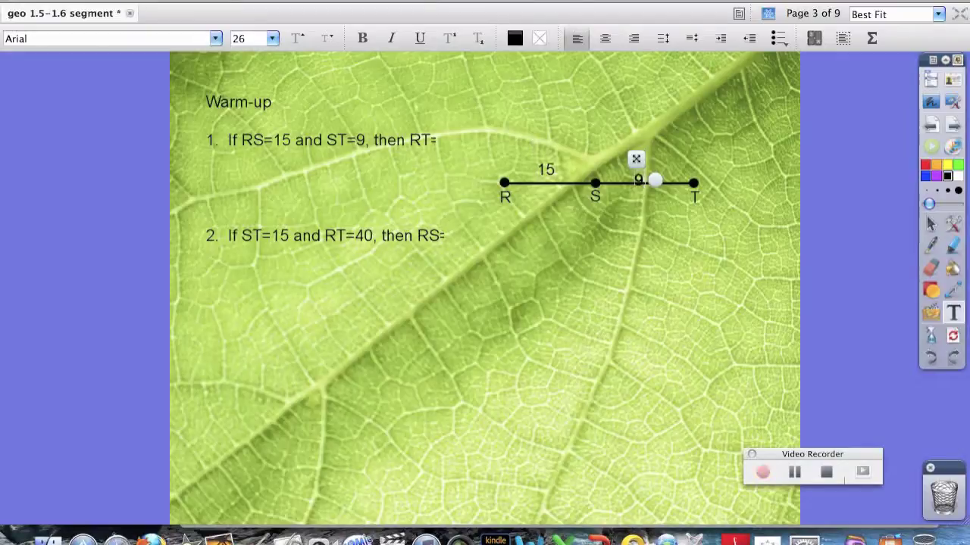
left_click_drag(655, 180, 656, 173)
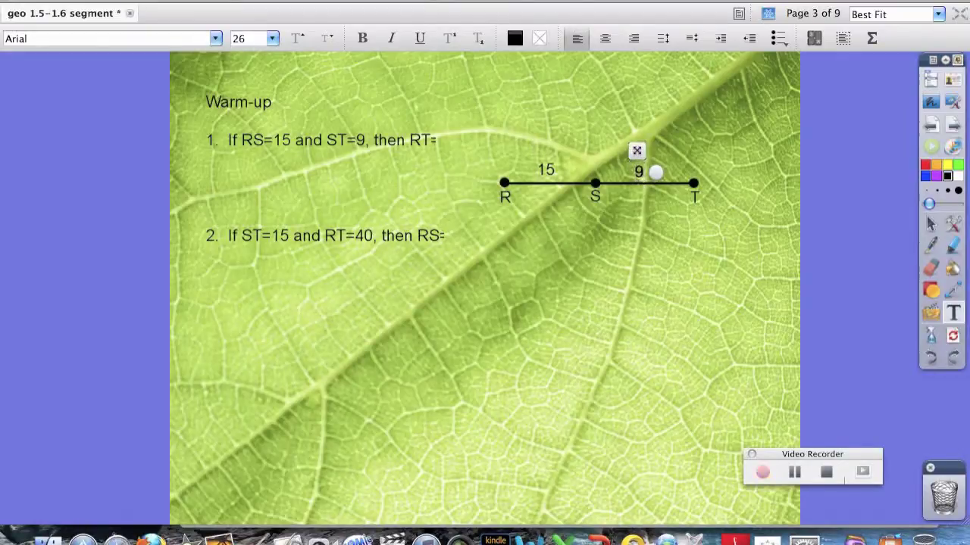
type("RT=")
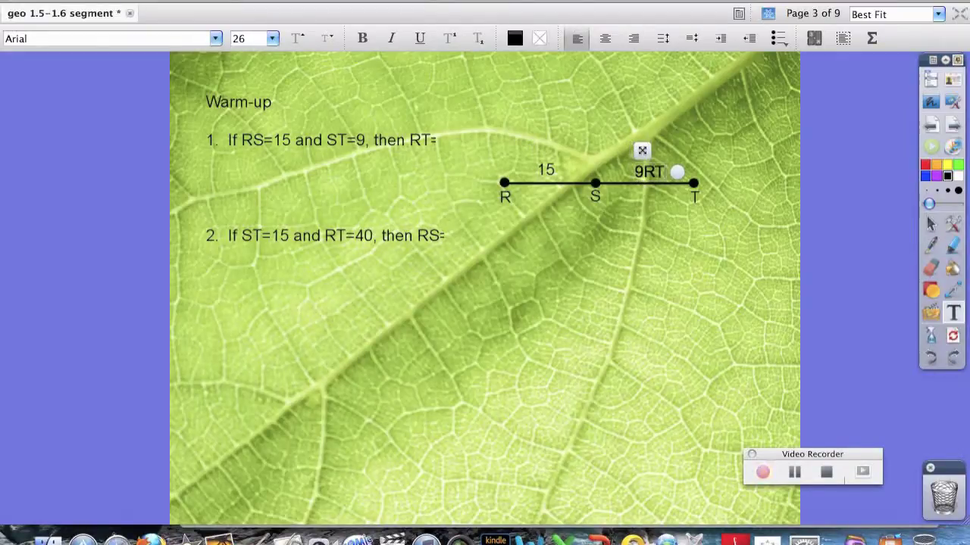
key("BackSpace")
key("BackSpace")
key("BackSpace")
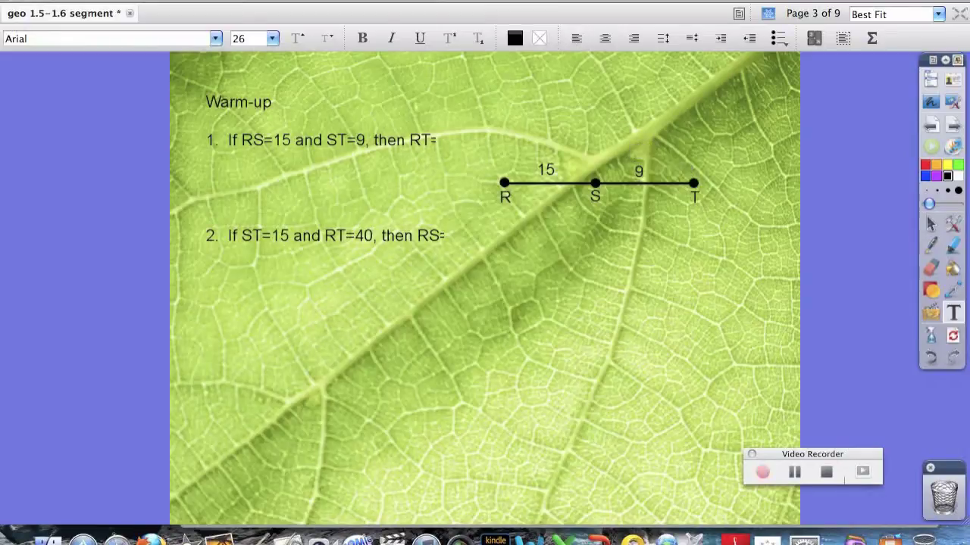
- Write the answer RT=24 below the diagram for problem 1
left_click(548, 235)
type("RT=")
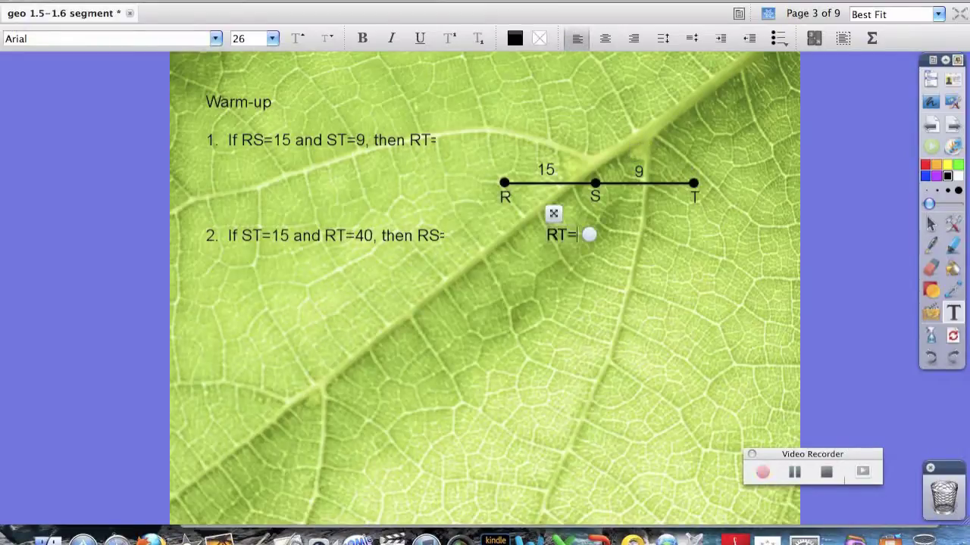
type("24")
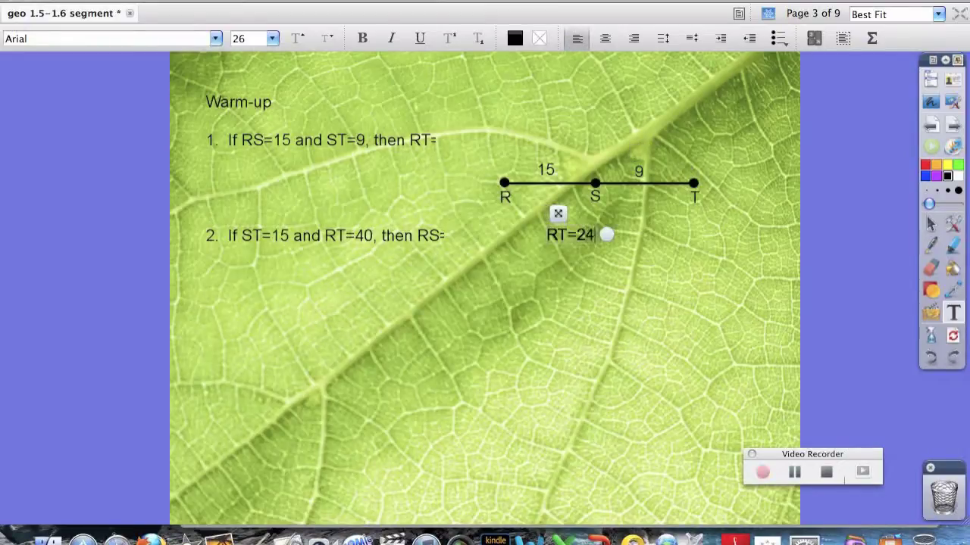
- Duplicate the labelled segment diagram and place the copy below problem 2
left_click(931, 224)
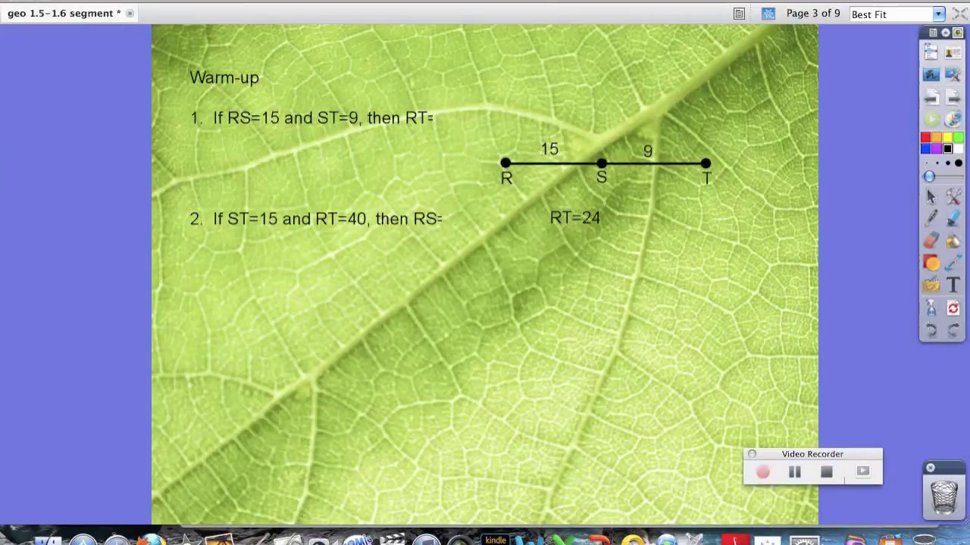
left_click_drag(498, 147, 720, 192)
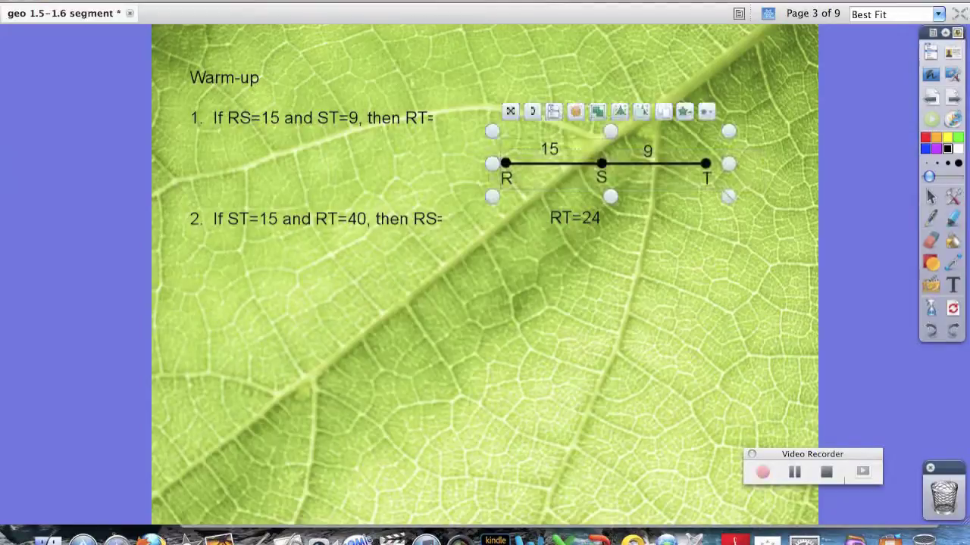
left_click(663, 111)
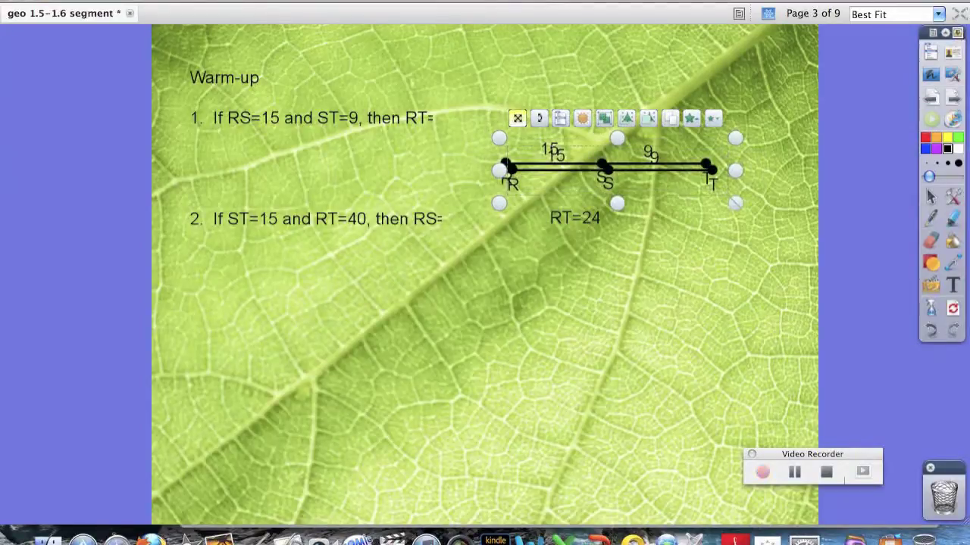
left_click_drag(518, 118, 267, 224)
left_click(366, 356)
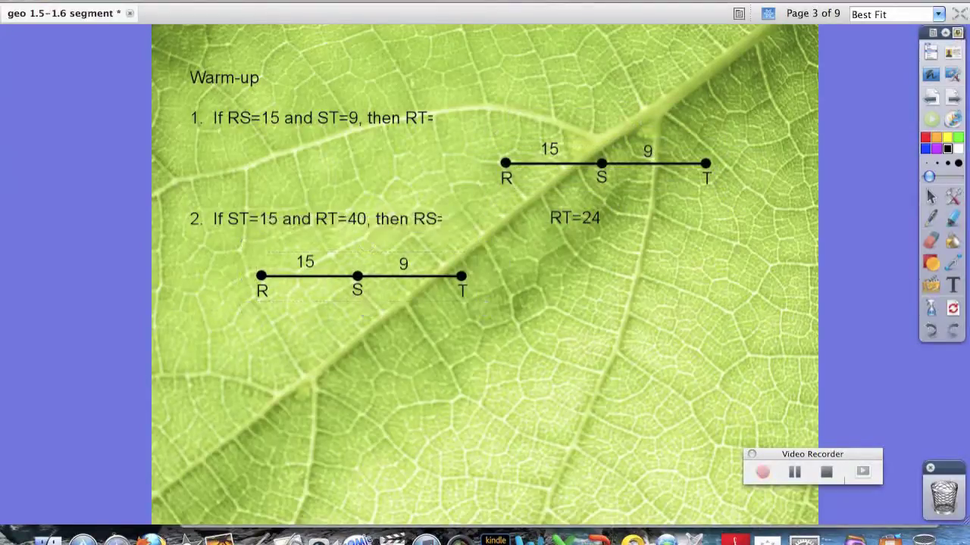
- In the copied diagram, change the ST label to 15 and delete the label above RS
double_click(403, 263)
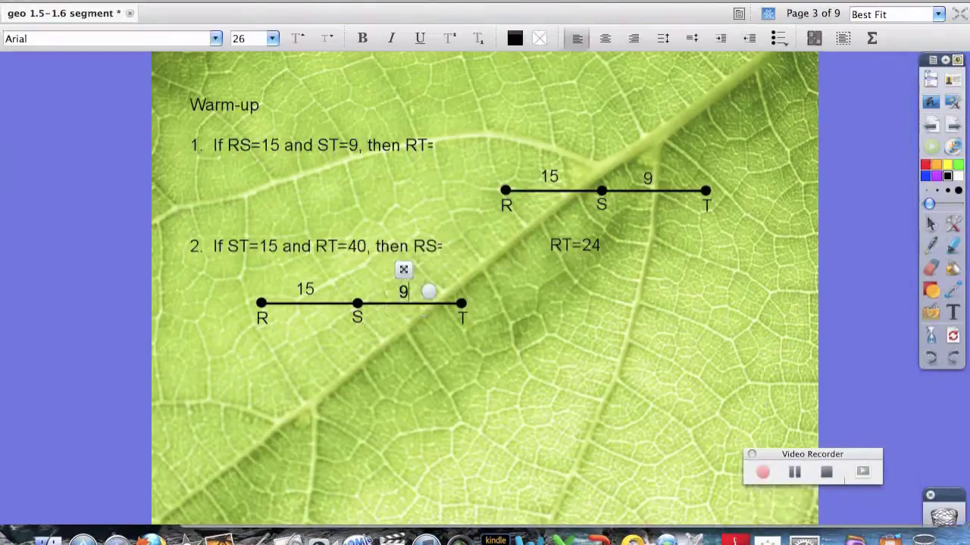
key("BackSpace")
type("15")
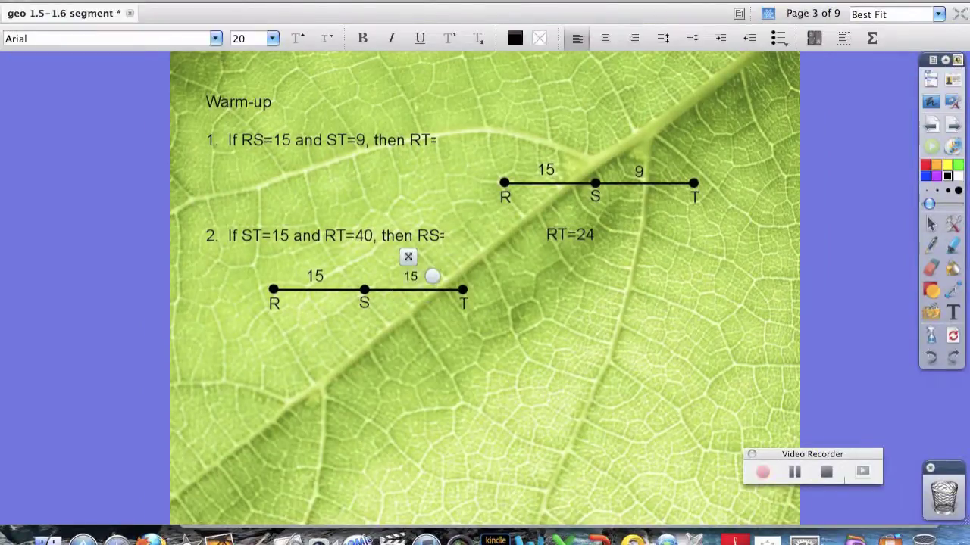
left_click(367, 356)
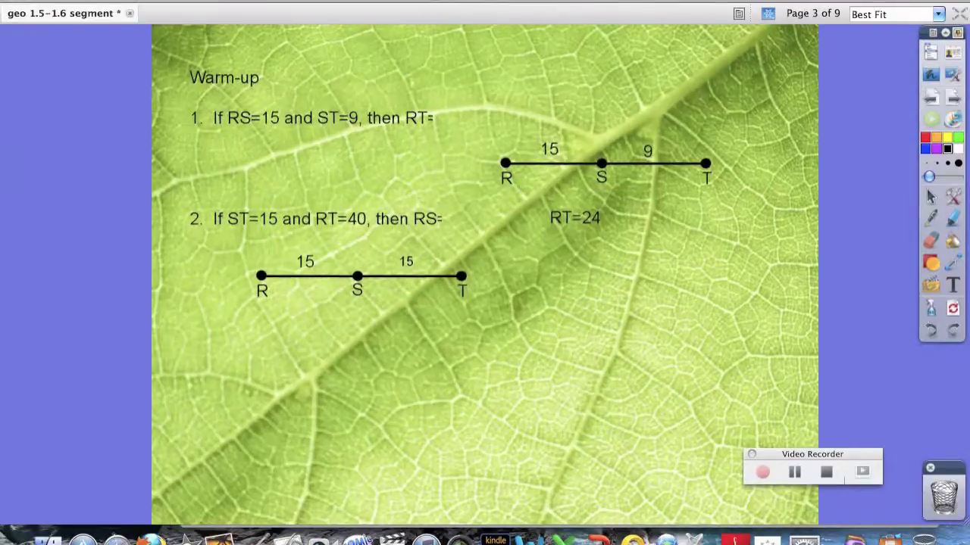
left_click(305, 262)
key("Delete")
- Add the label 40 in font size 28 below point S of the problem 2 diagram
left_click(953, 285)
left_click(350, 315)
type("40")
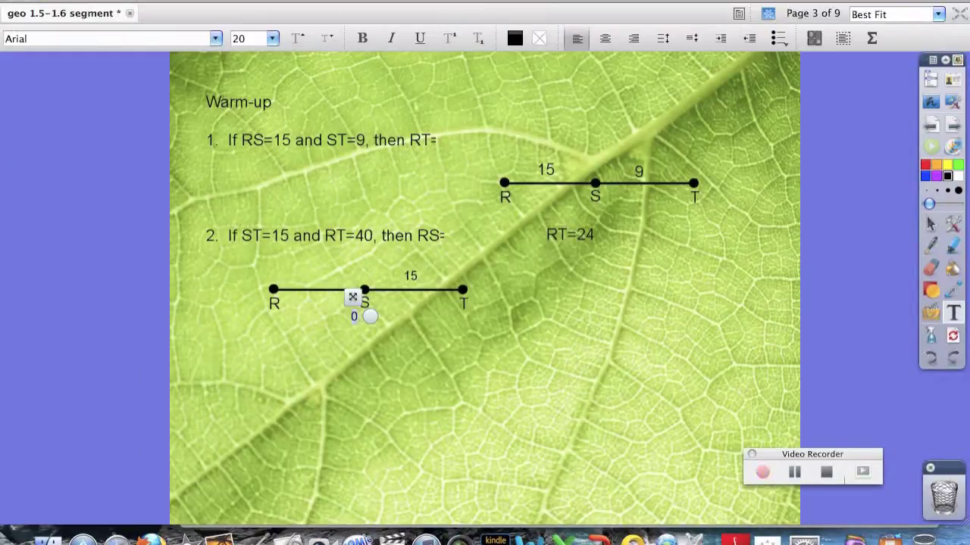
left_click(247, 39)
key("BackSpace")
key("BackSpace")
type("2")
key("BackSpace")
type("8")
key("Return")
type("4")
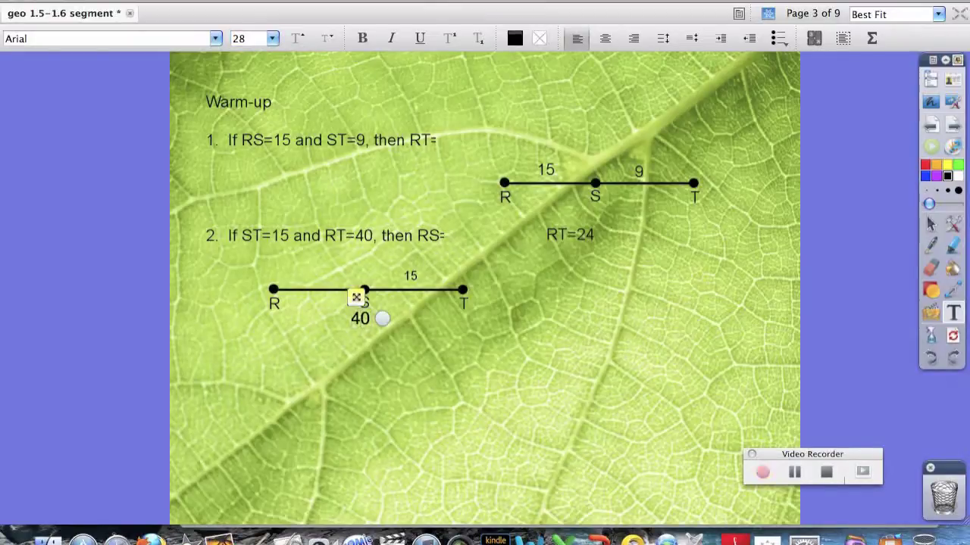
left_click_drag(356, 297, 361, 308)
key("Escape")
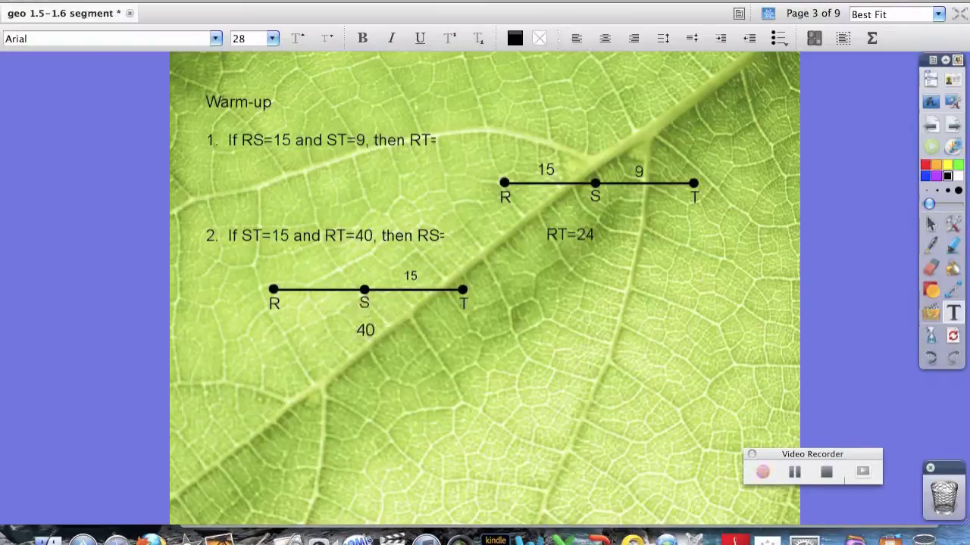
- Label segment RS in the problem 2 diagram with x
left_click(318, 285)
type("x")
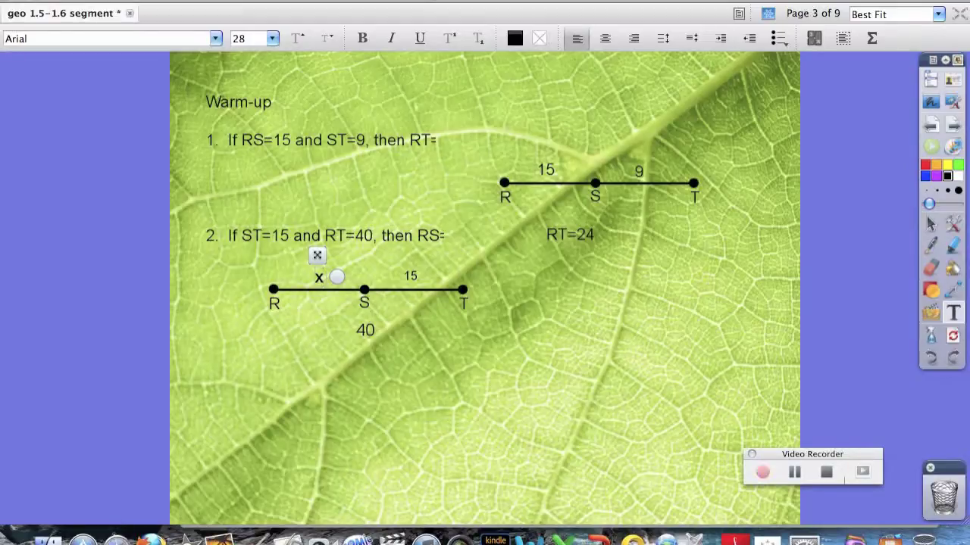
type("x=")
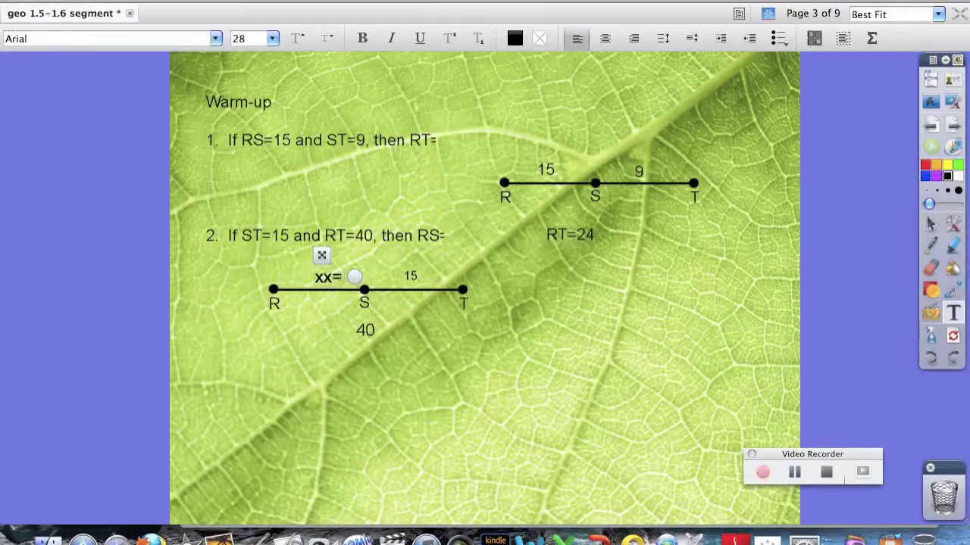
key("BackSpace")
key("BackSpace")
key("Escape")
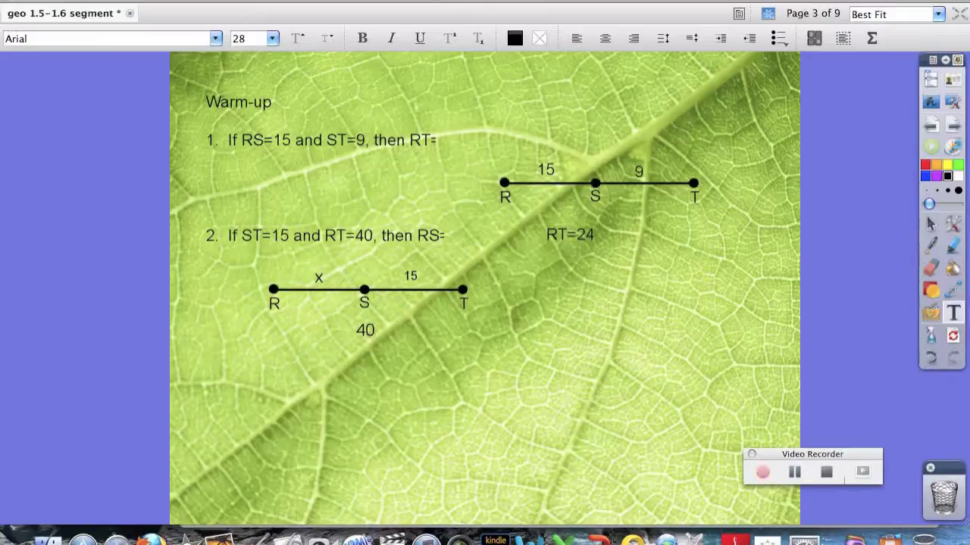
- Write the solution x=40-15=25 below the problem 2 diagram
left_click(288, 375)
type("x=40-1")
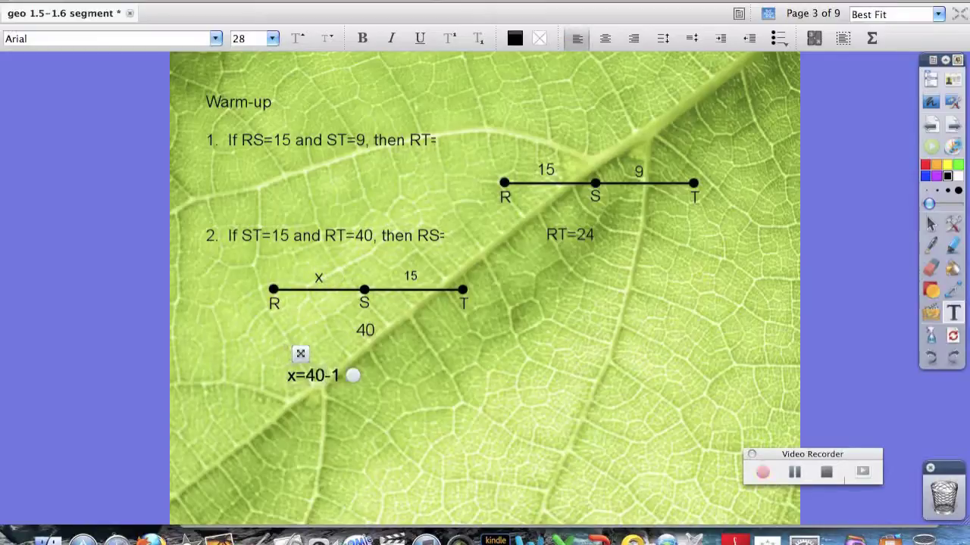
type("5=25")
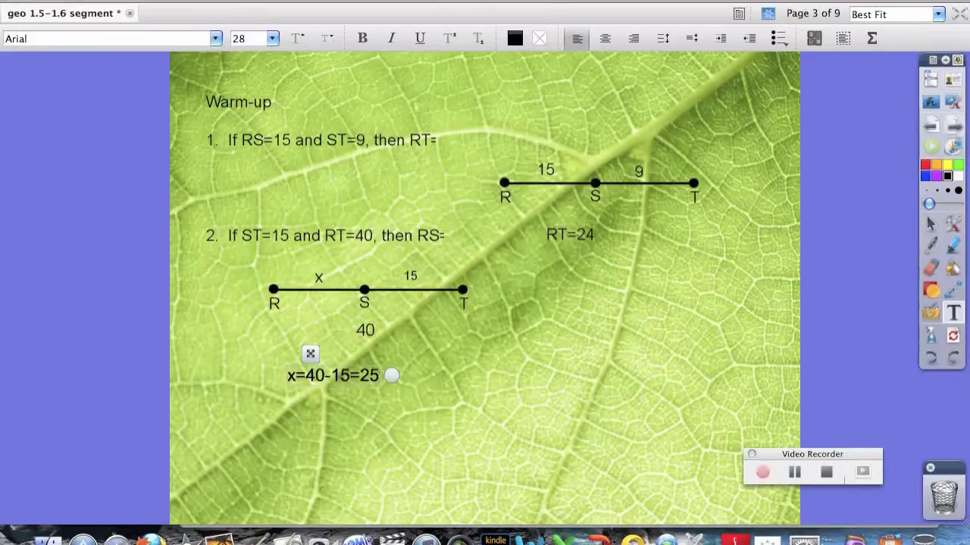
- On page 4, widen the angle definitions text box so the straight angles definition fits on one line
key("Page_Down")
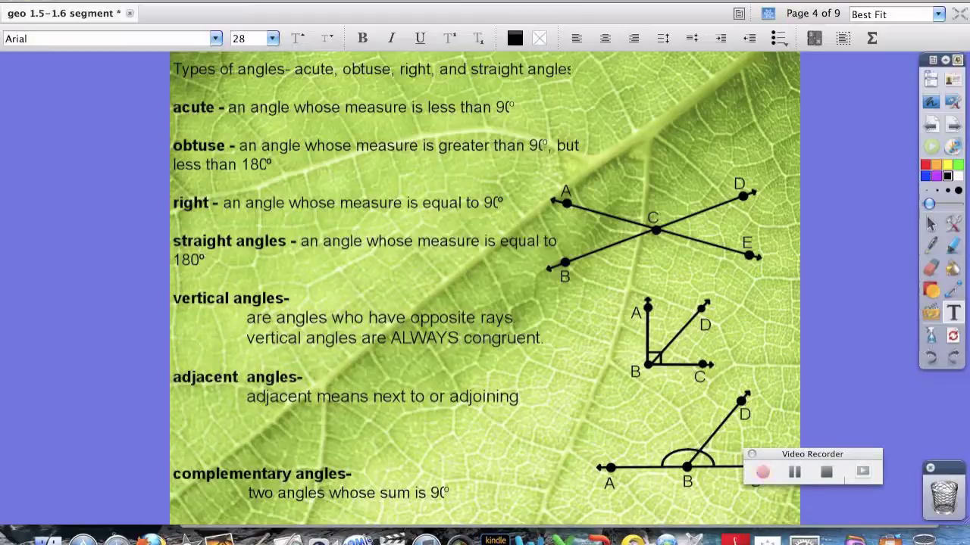
left_click(454, 493)
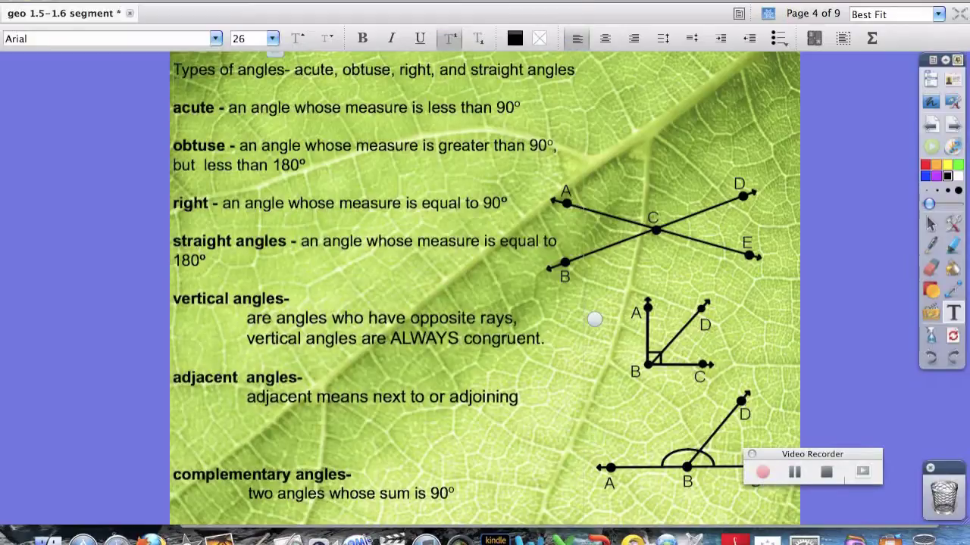
left_click_drag(594, 318, 619, 310)
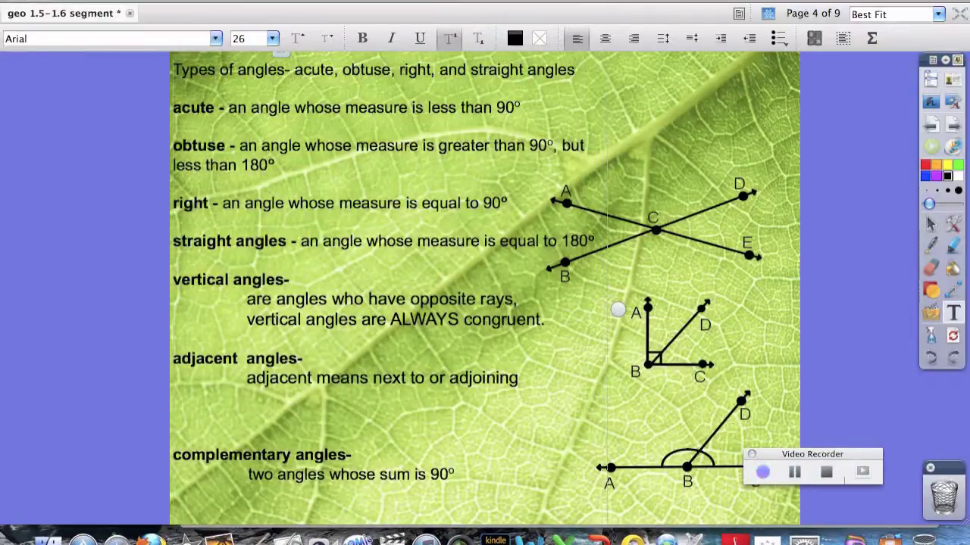
left_click(931, 224)
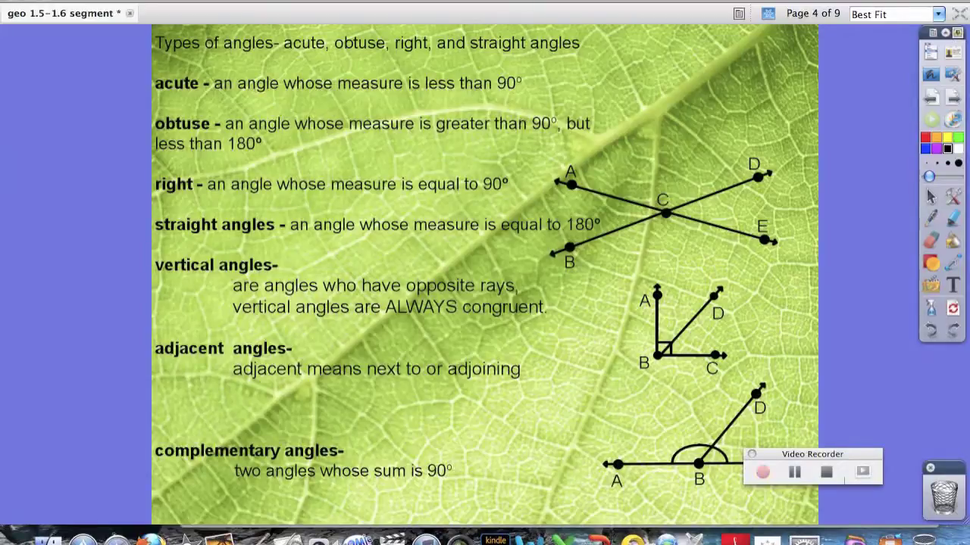
- Draw blue pen arcs marking the vertical angles ACB and DCE in the intersecting lines diagram
left_click(931, 218)
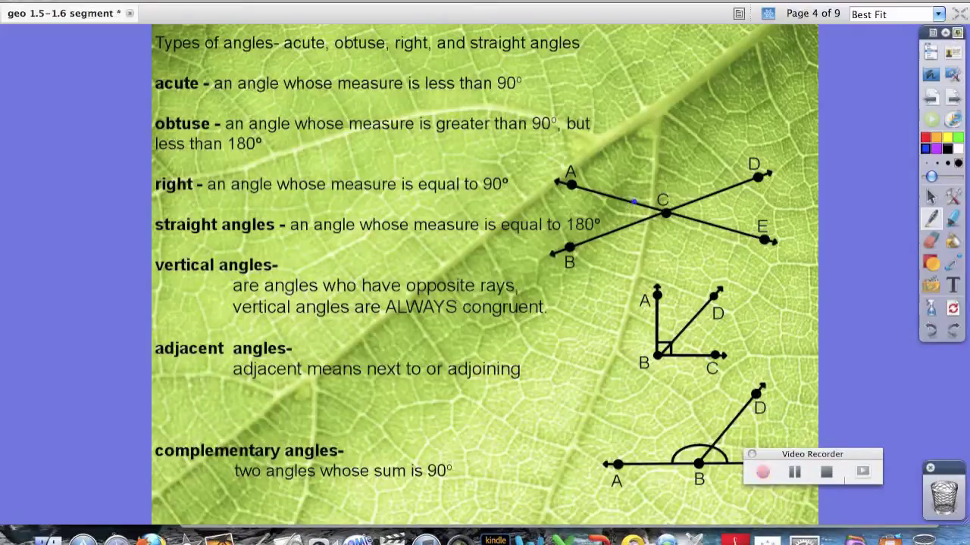
left_click_drag(633, 202, 627, 224)
left_click_drag(697, 200, 705, 222)
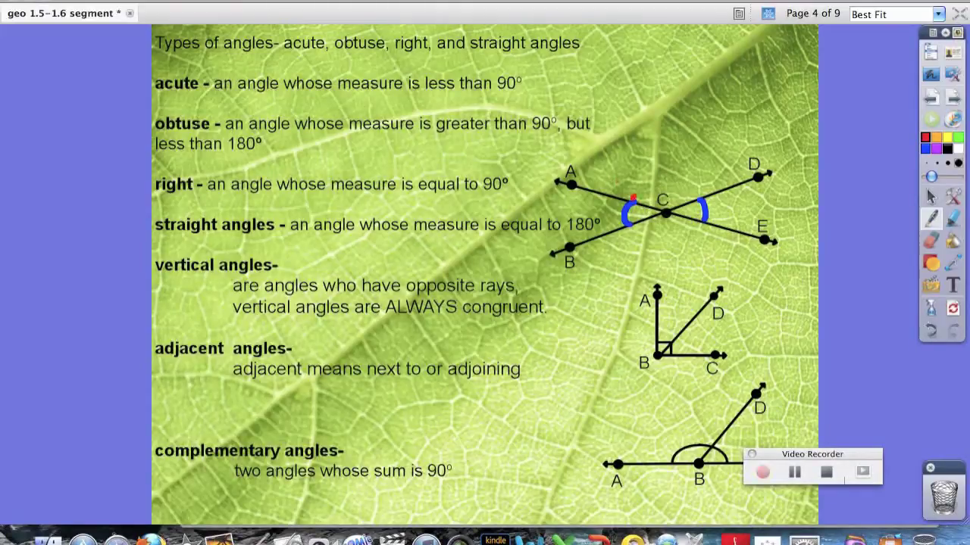
- Draw red pen arcs marking the second pair of vertical angles, ACD and BCE, in the intersecting lines diagram
mouse_move(632, 198)
left_mouse_down()
mouse_move(667, 176)
mouse_move(705, 193)
left_mouse_up()
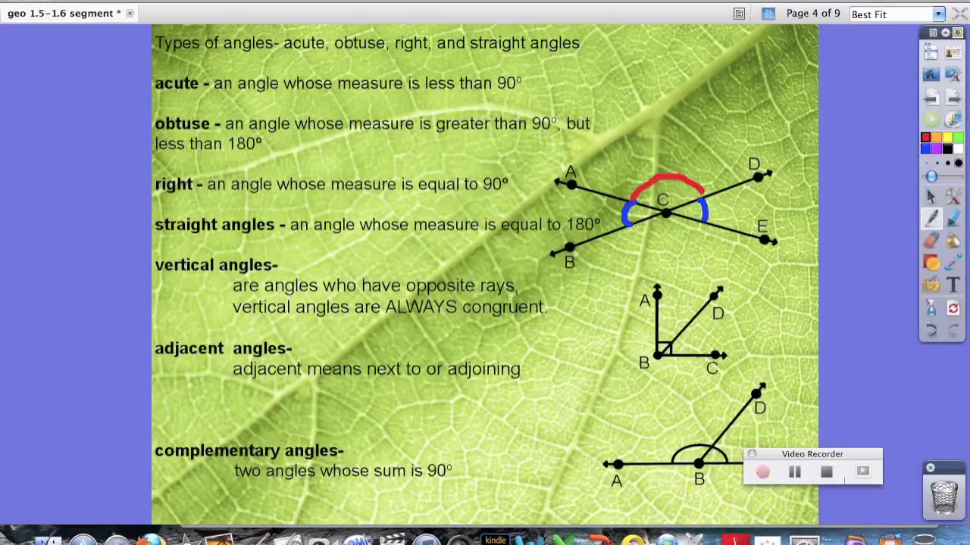
mouse_move(633, 219)
left_mouse_down()
mouse_move(660, 248)
mouse_move(700, 224)
left_mouse_up()
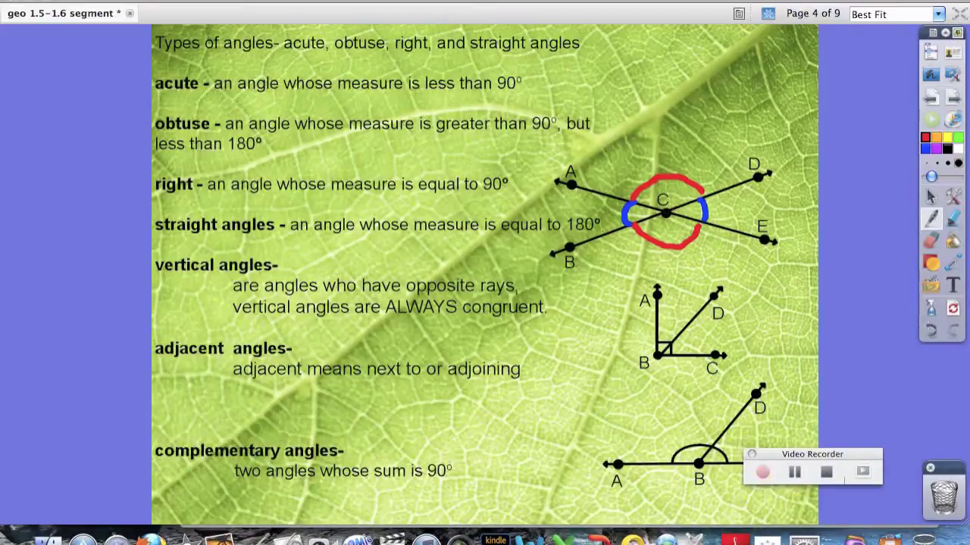
key("ctrl+z")
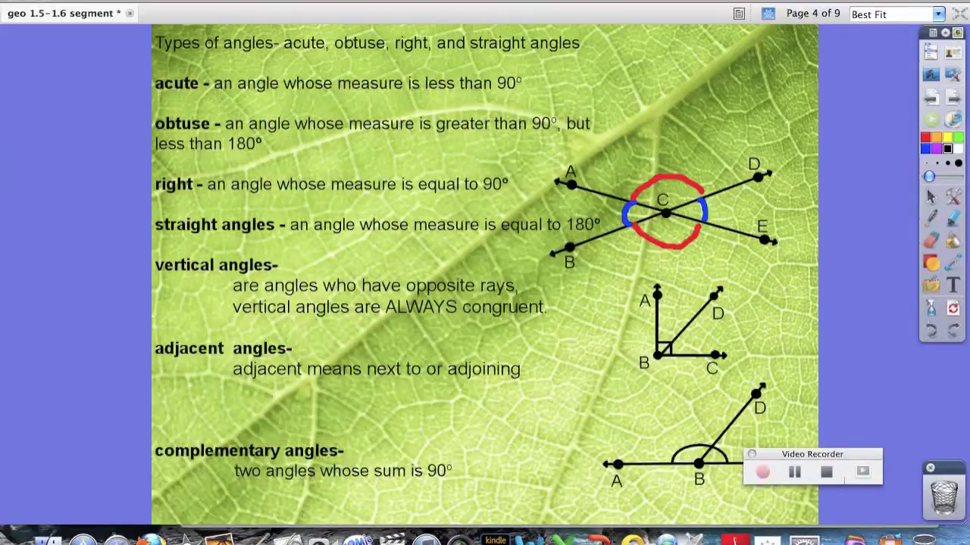
- Mark adjacent angles ABD and DBC with a red and a blue arc, and trace their shared side BD in blue
left_click(931, 219)
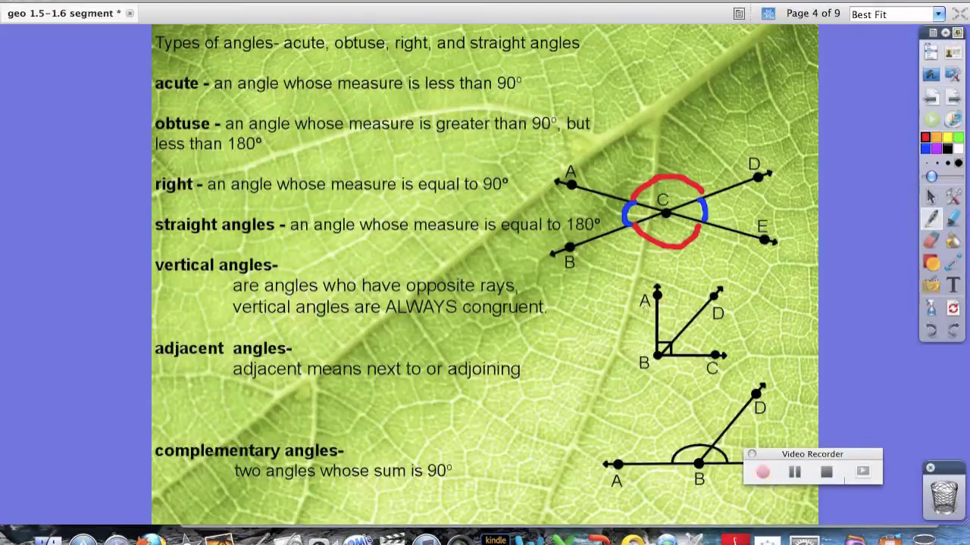
left_click_drag(654, 326, 681, 330)
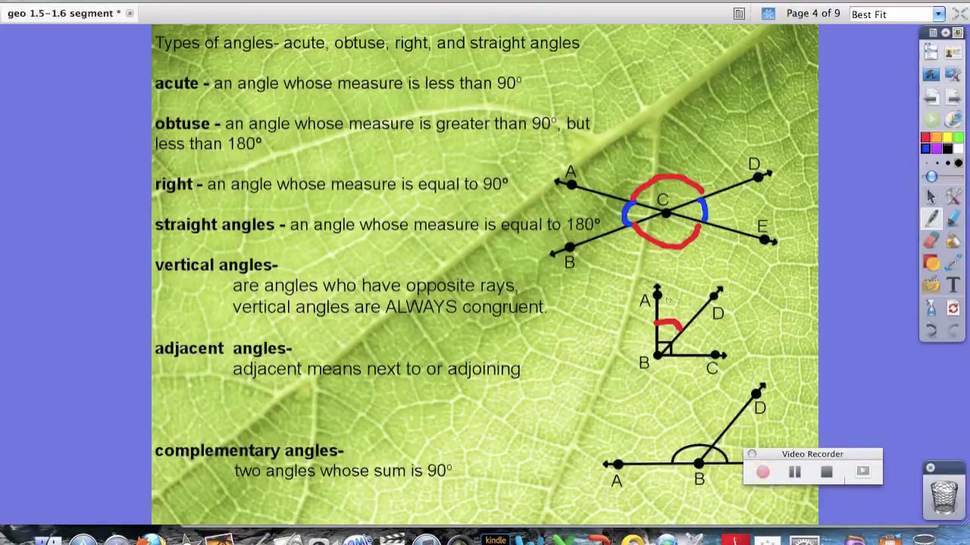
left_click_drag(683, 332, 695, 351)
mouse_move(657, 356)
left_mouse_down()
mouse_move(711, 301)
mouse_move(662, 344)
left_mouse_up()
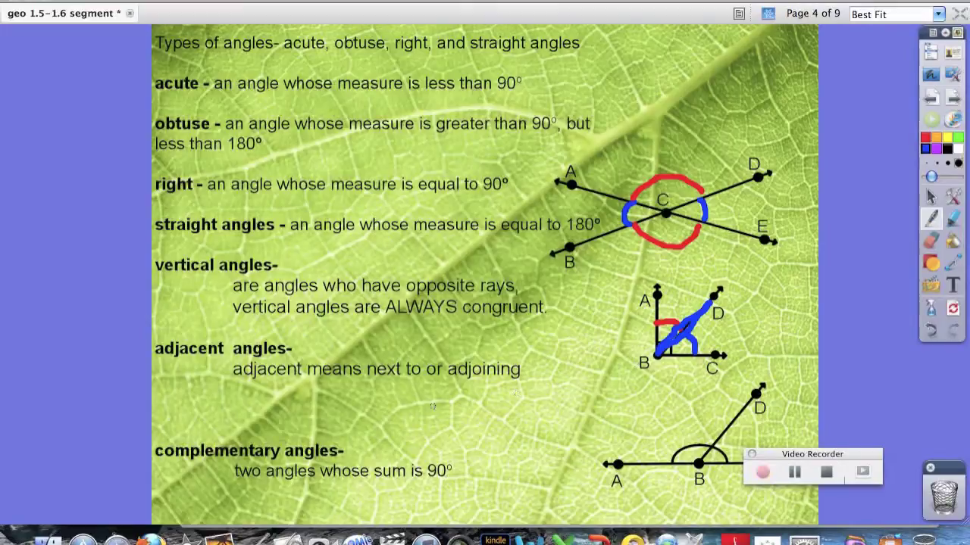
- Move the Video Recorder window off the lowest angle diagram and erase the colored marks from the right angle diagram
left_click_drag(844, 479, 827, 497)
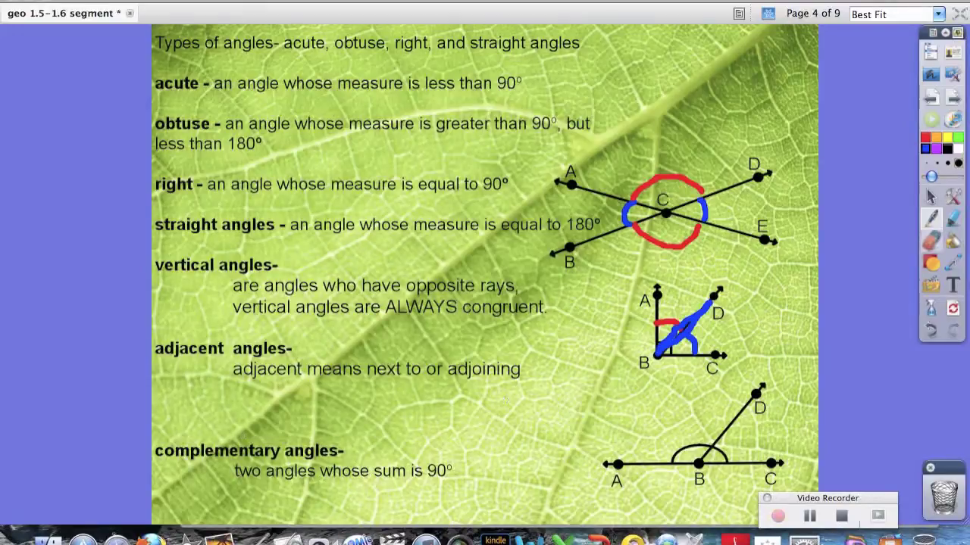
left_click(931, 240)
mouse_move(719, 294)
left_mouse_down()
mouse_move(692, 307)
mouse_move(688, 333)
mouse_move(673, 343)
mouse_move(661, 334)
mouse_move(702, 343)
left_mouse_up()
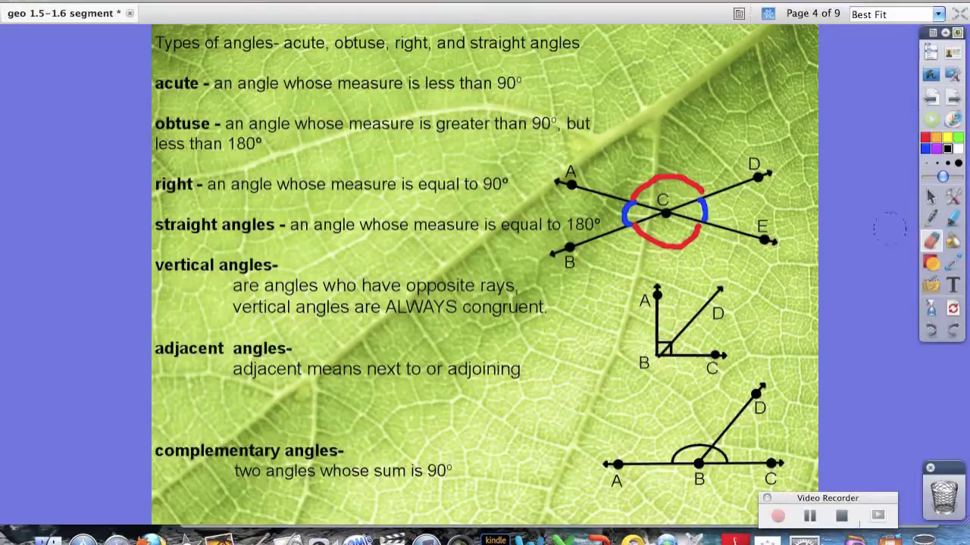
- Draw blue pen arcs marking complementary angles ABD and DBC in the right angle diagram
left_click(931, 218)
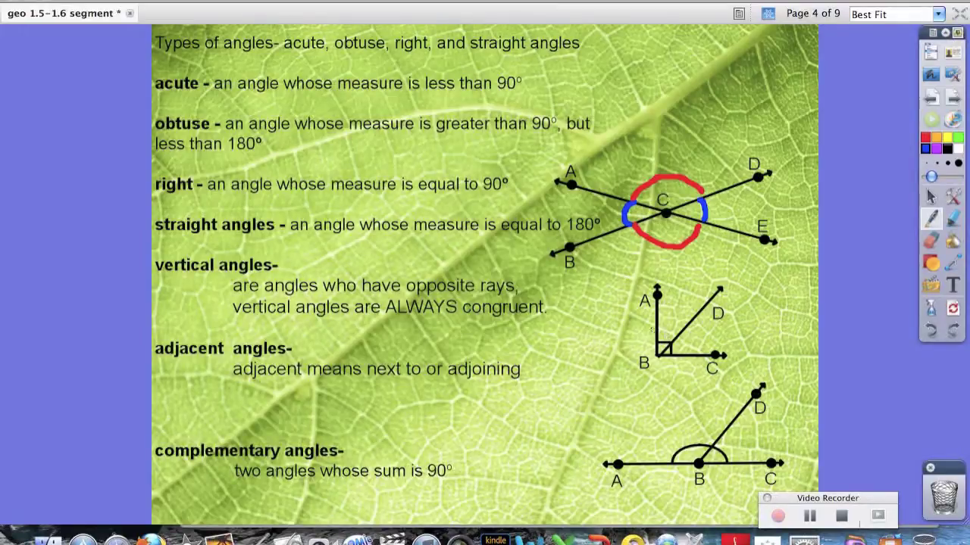
left_click_drag(656, 327, 685, 339)
mouse_move(687, 322)
left_mouse_down()
mouse_move(709, 338)
mouse_move(708, 353)
left_mouse_up()
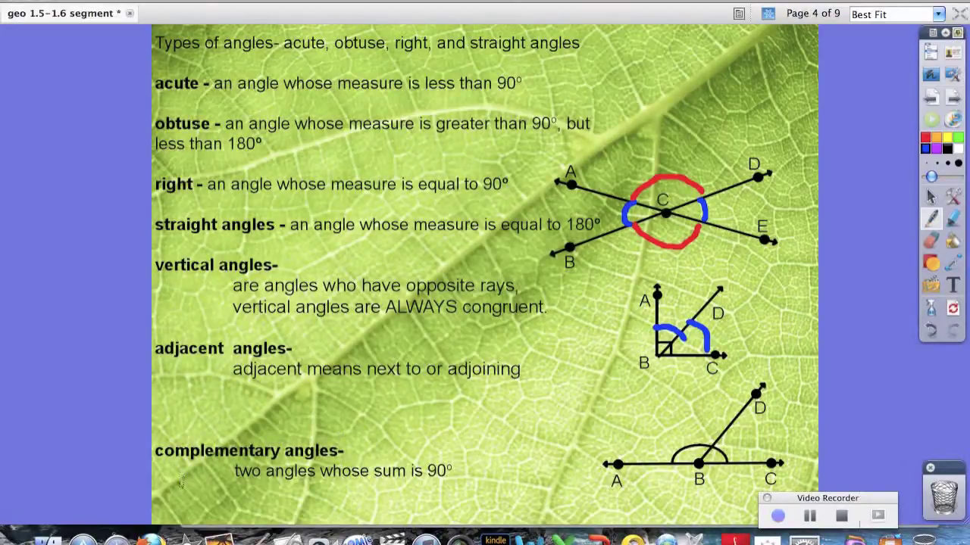
- Add the text "supplementary angles" below the complementary angles definition
key("super+z")
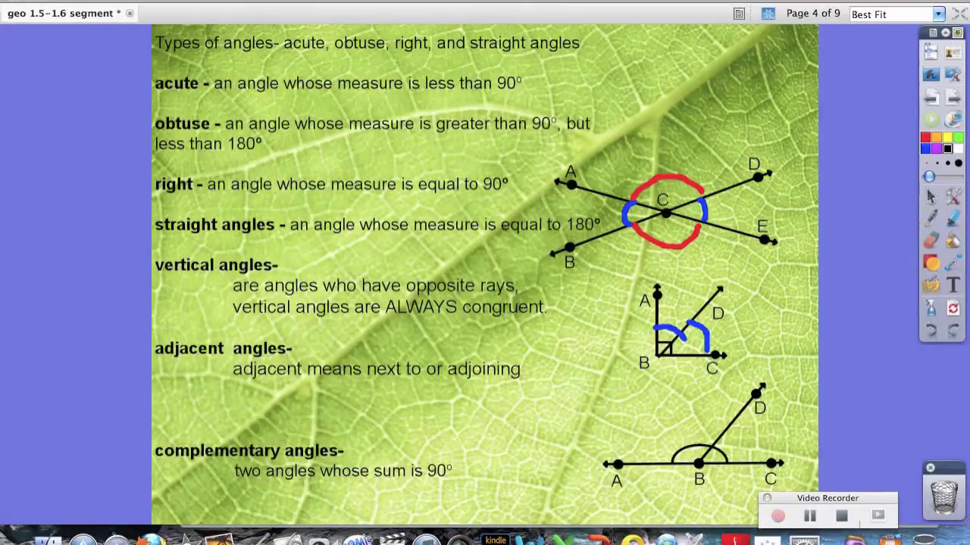
left_click(187, 503)
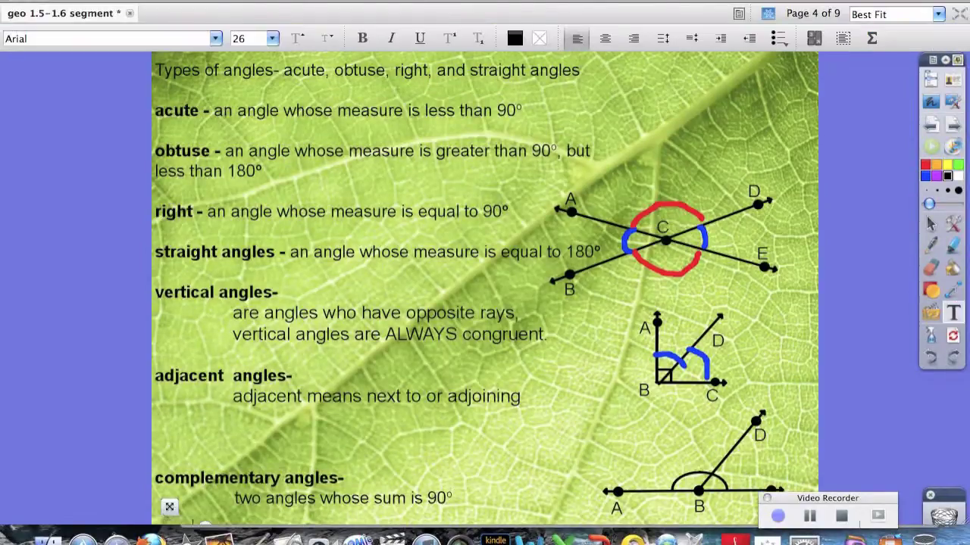
type("supplementary")
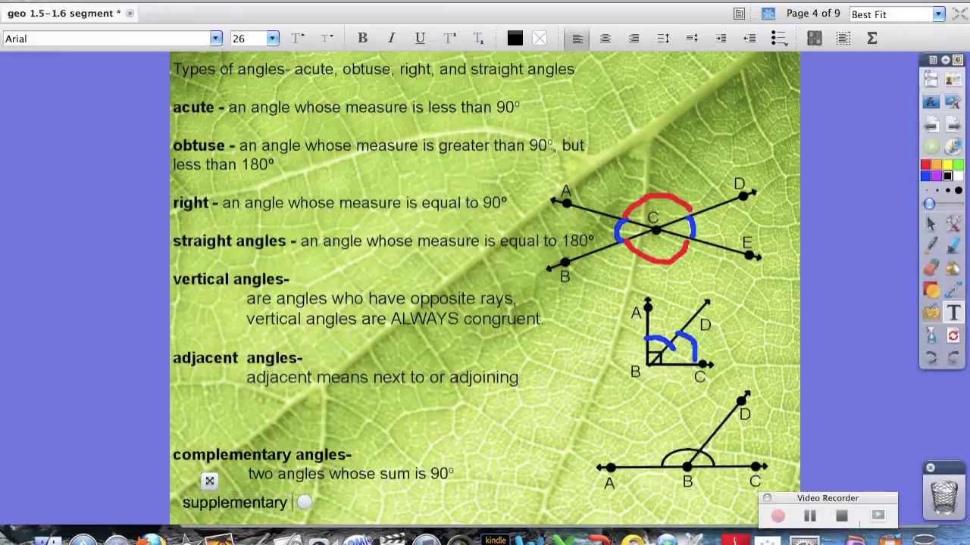
type(" angles")
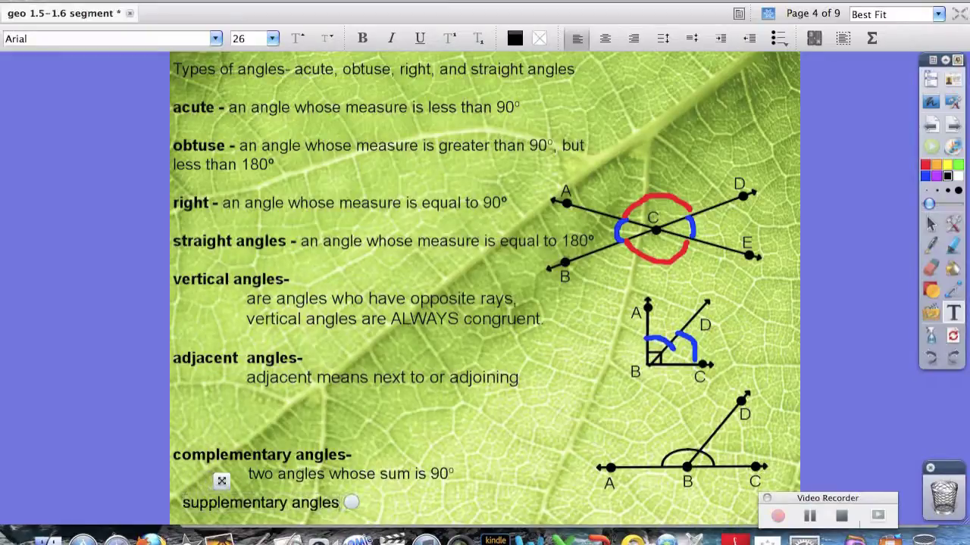
- Make the "supplementary angles" text bold, append a hyphen and turn bold off for further text
key("super+a")
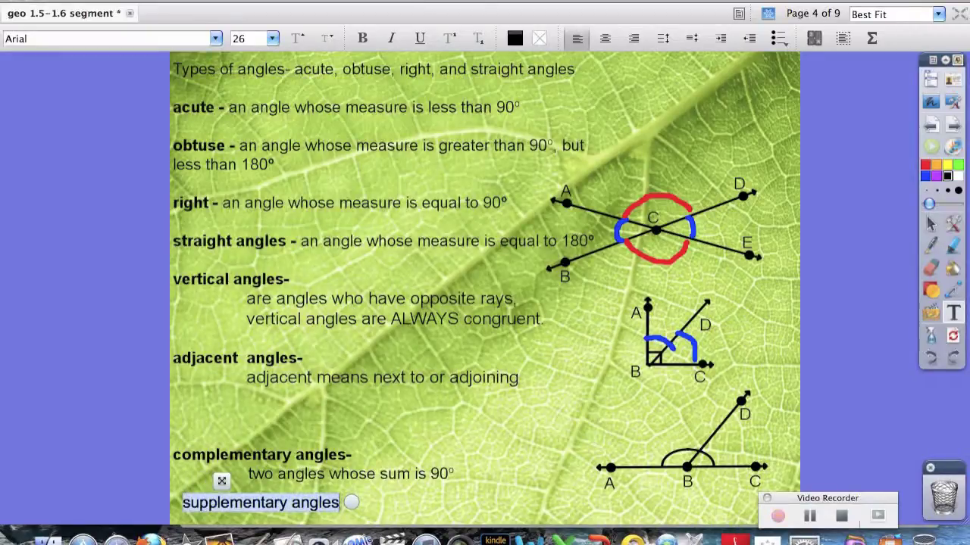
key("super+b")
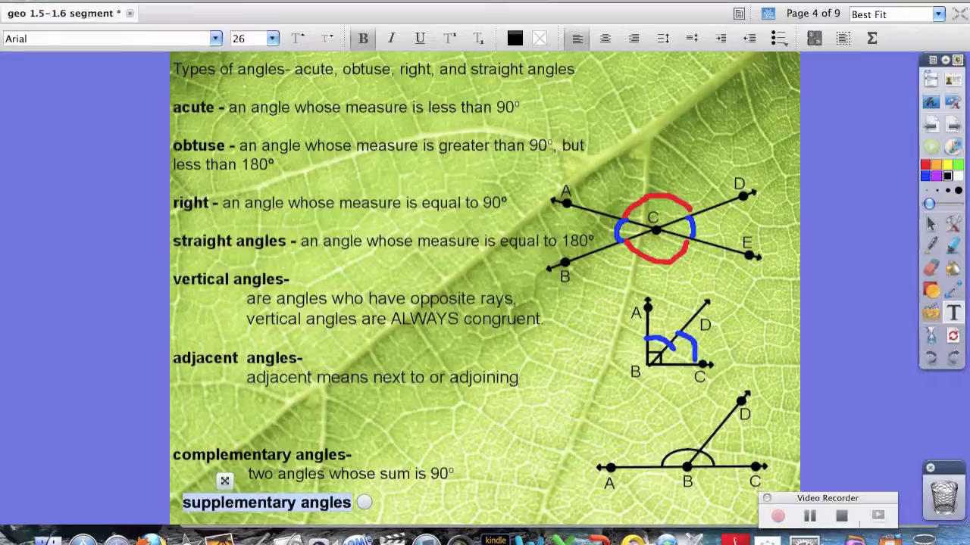
key("super+b")
key("super+b")
key("Right")
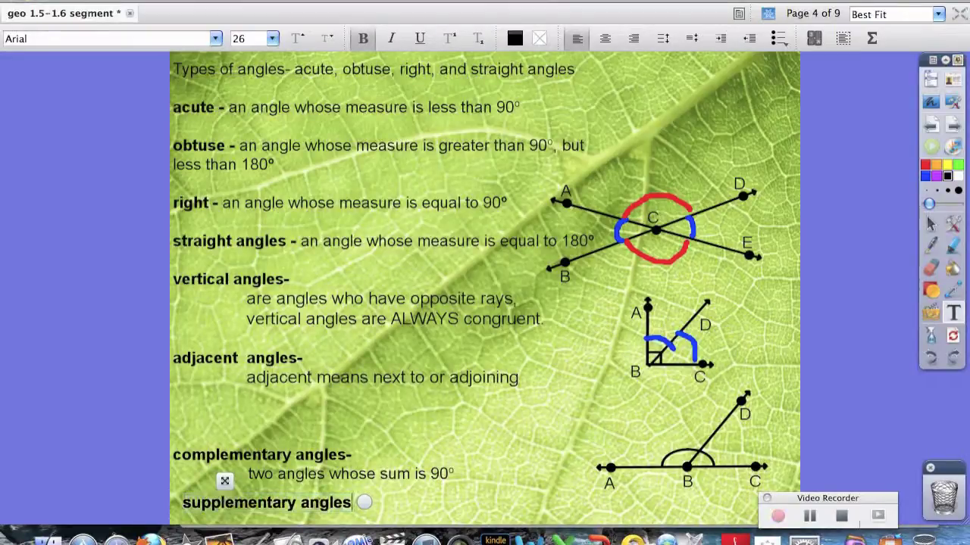
type("-")
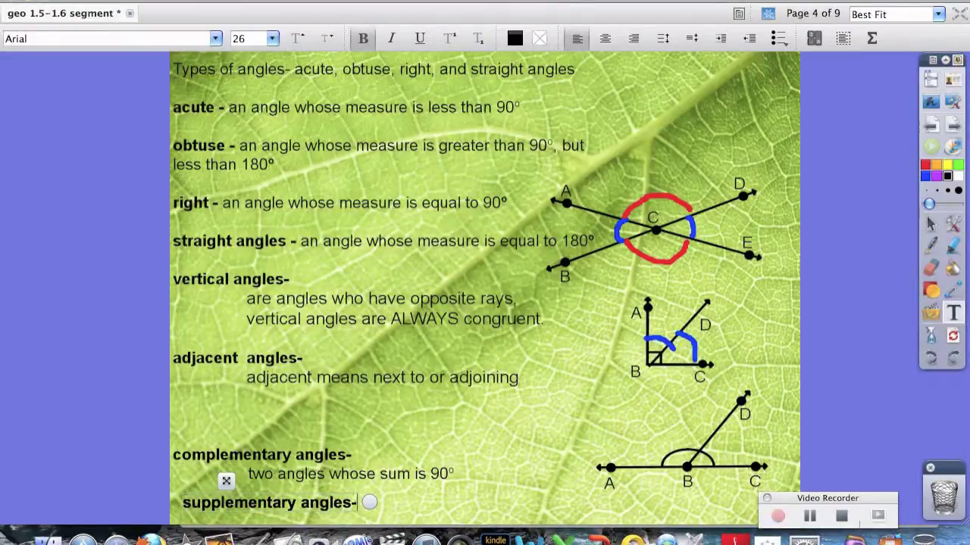
key("super+b")
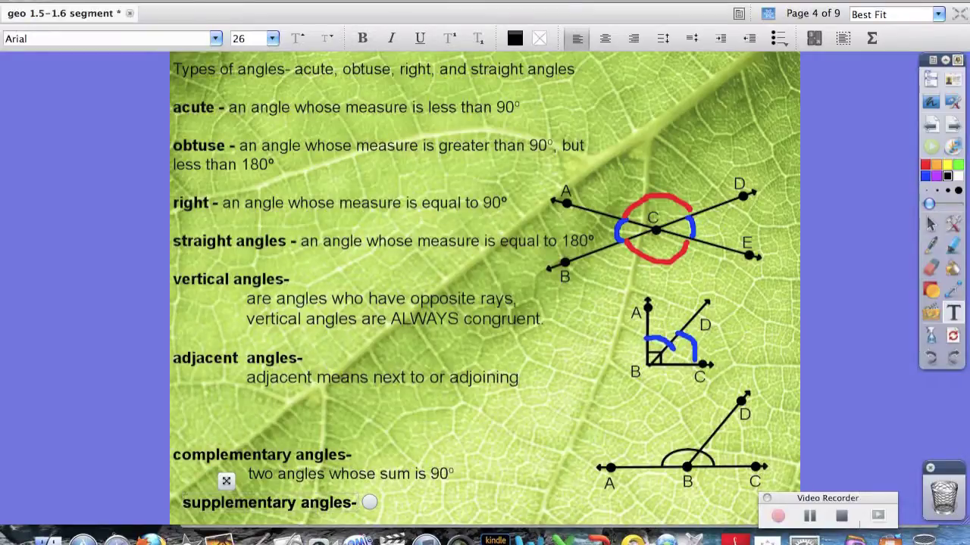
key("Escape")
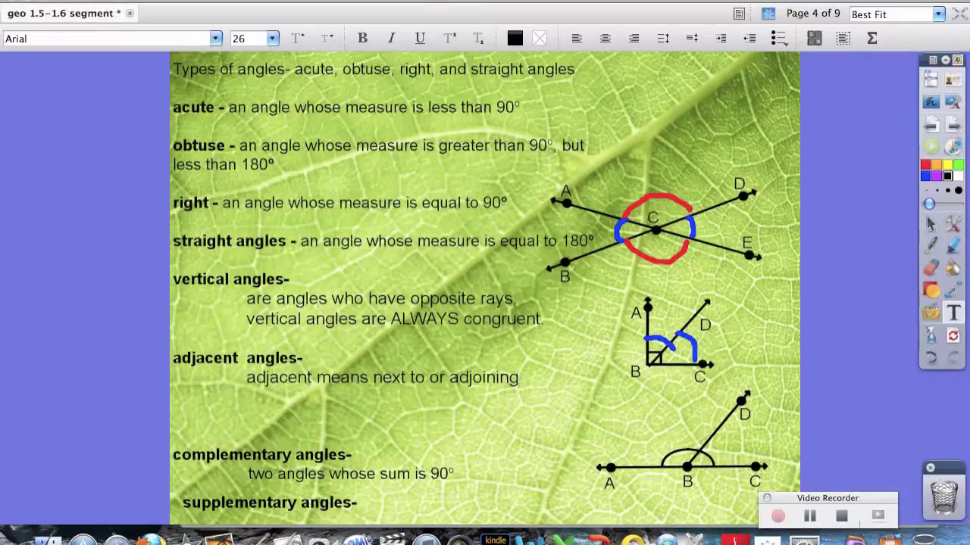
- Place two separate letter C text objects in the blue margin beside the adjacent angles definition, one above the other
left_click(114, 412)
type("C")
left_click_drag(114, 390, 111, 346)
key("Escape")
left_click(120, 408)
type("C")
key("Escape")
left_click(82, 401)
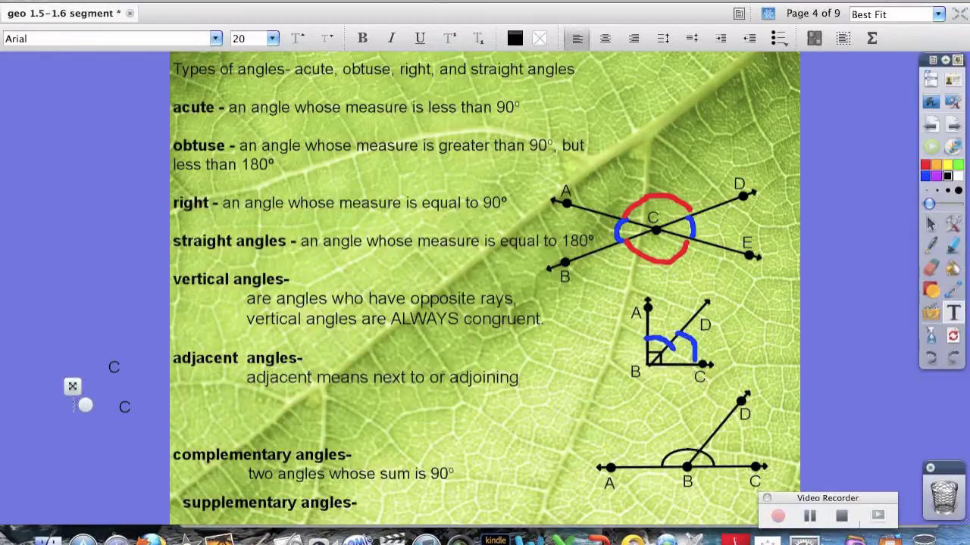
double_click(240, 38)
type("28")
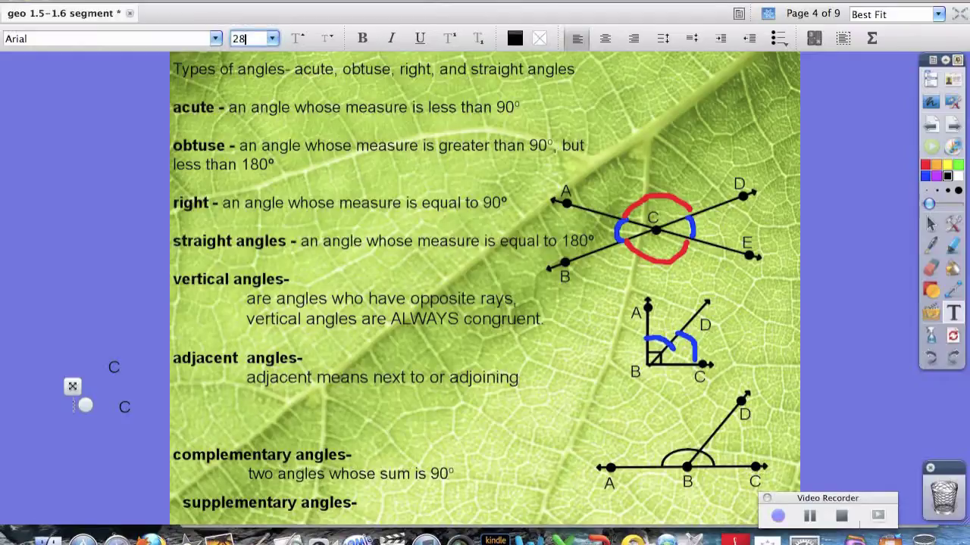
key("Return")
left_click(252, 400)
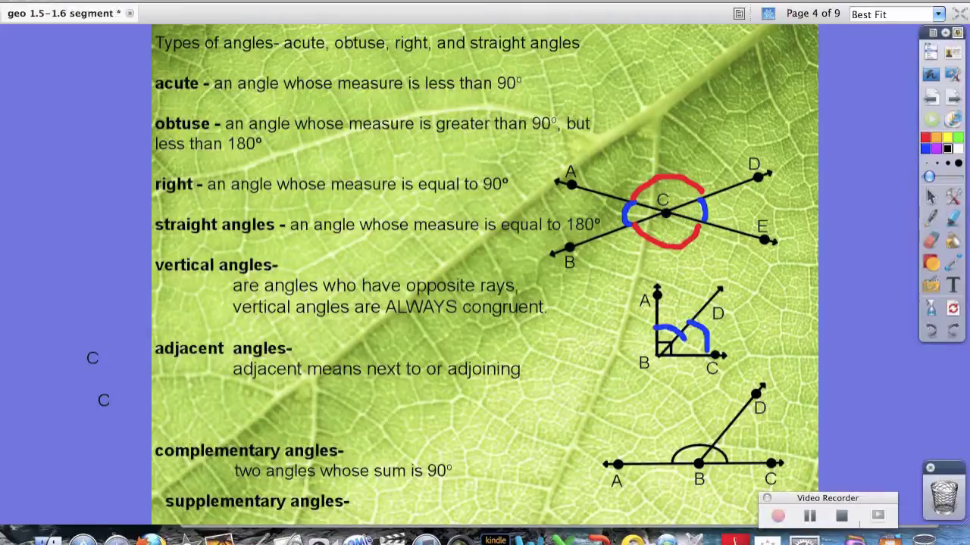
- Rotate the lower margin C to face backwards and join it beneath the other C to form an S shape
left_click_drag(92, 357, 119, 374)
left_click(103, 401)
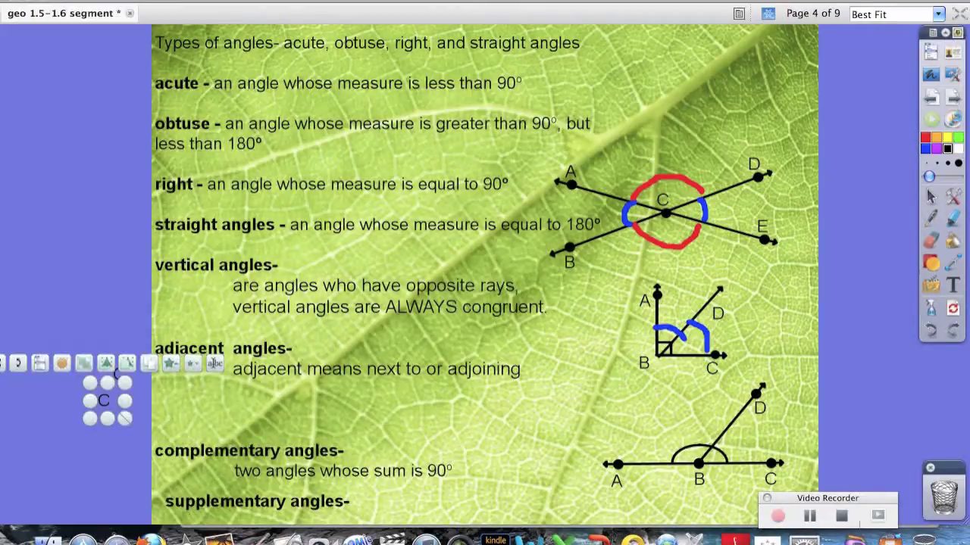
left_click_drag(18, 363, 176, 356)
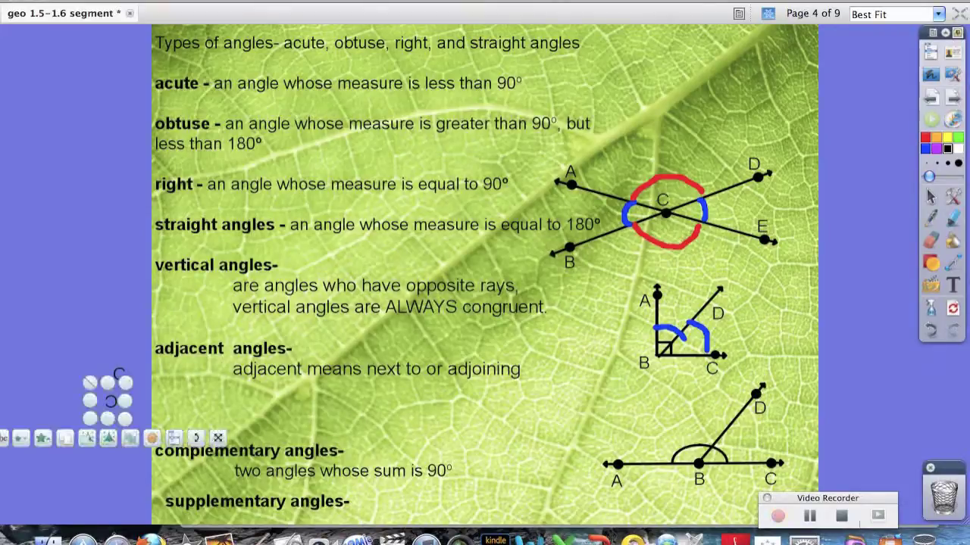
left_click_drag(109, 399, 119, 381)
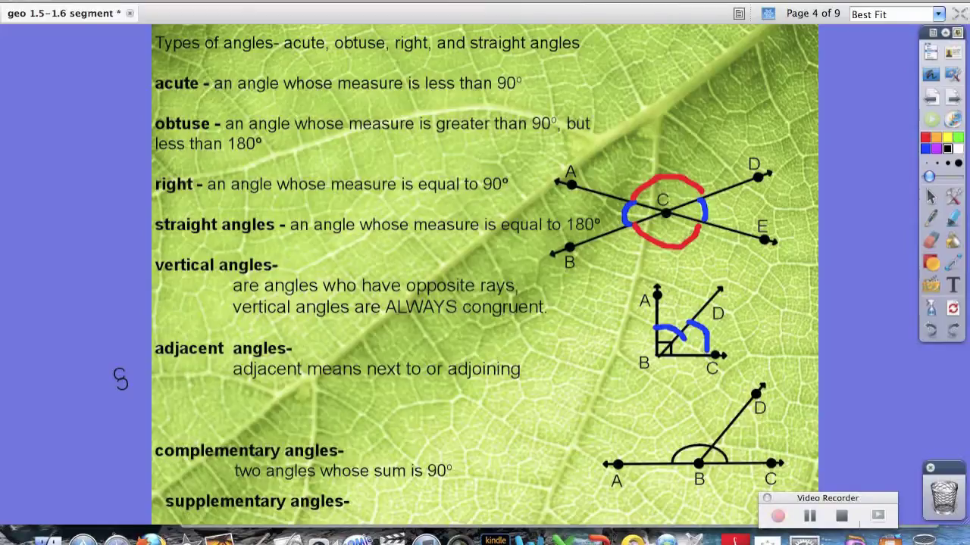
- Add the non-bold definition "two angles whose sum is 180" on a new line under the "supplementary angles-" heading
double_click(340, 502)
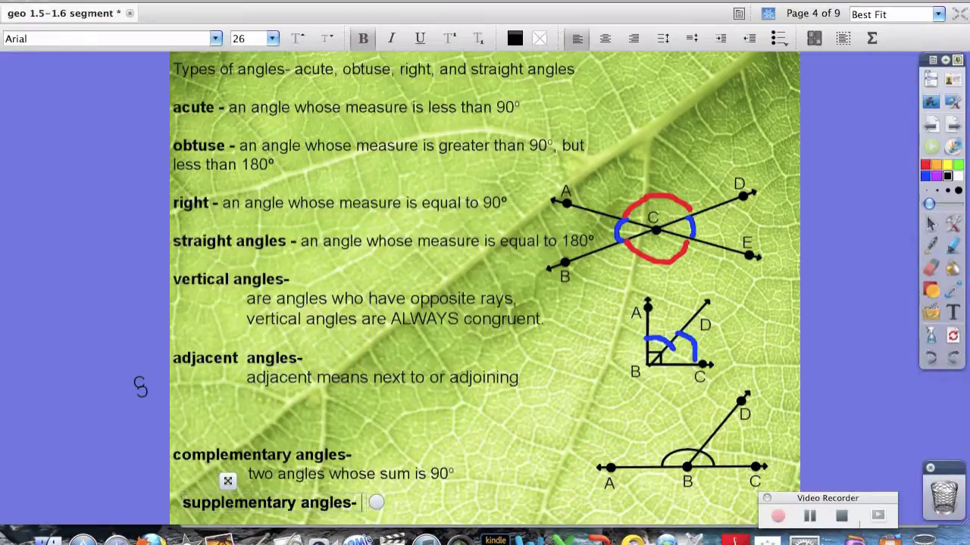
key("super+b")
key("Return")
type("two angle")
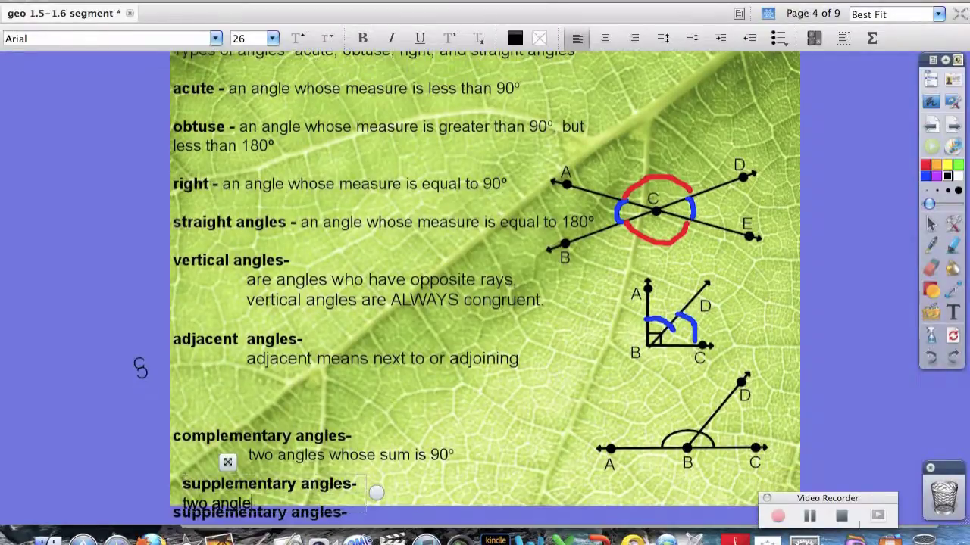
type("s whose s")
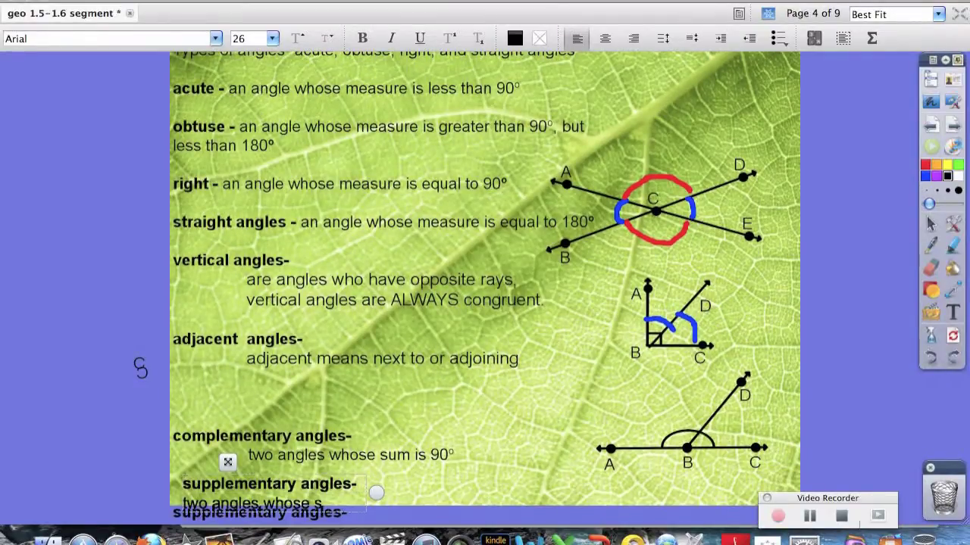
type("um is 180")
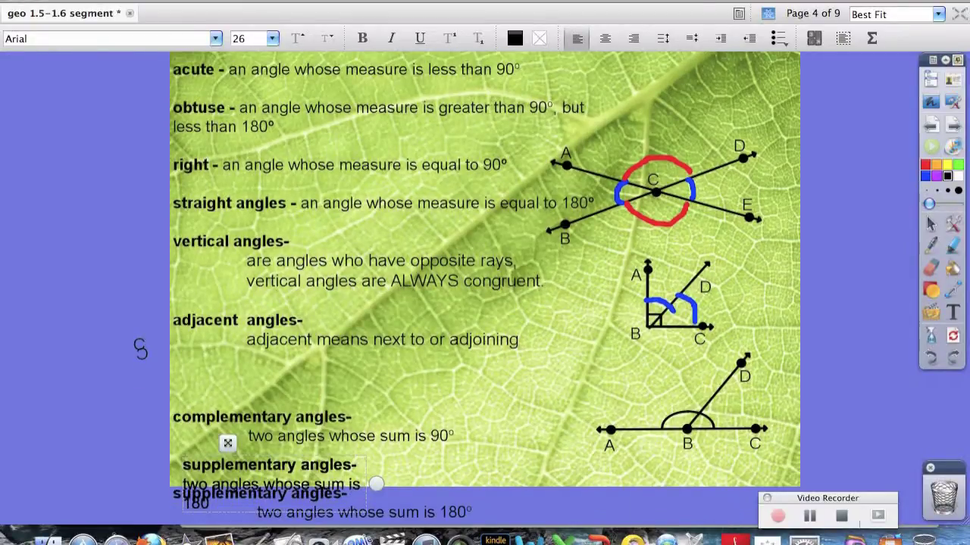
key("Escape")
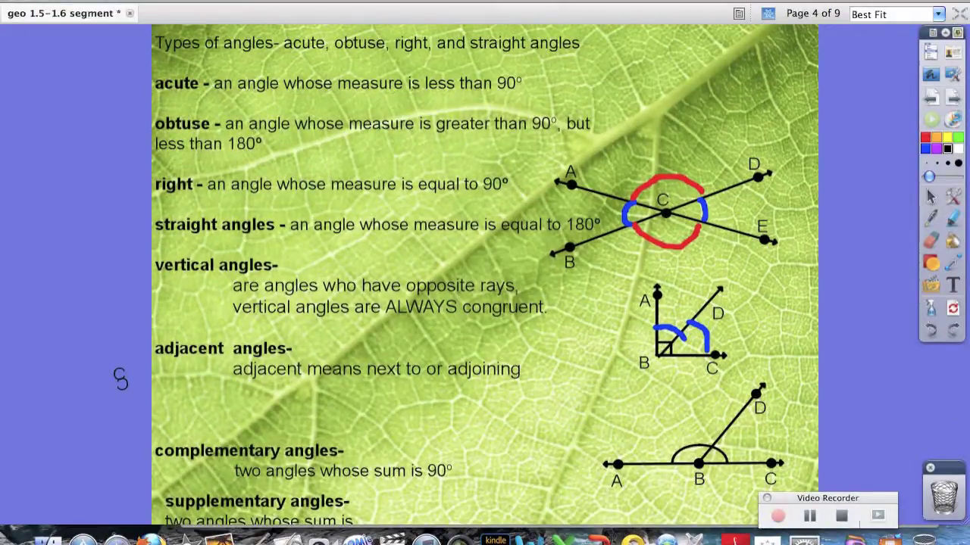
- Move the supplementary angles text box toward the page margin and widen it so its text fits on one line
left_click_drag(257, 503, 91, 484)
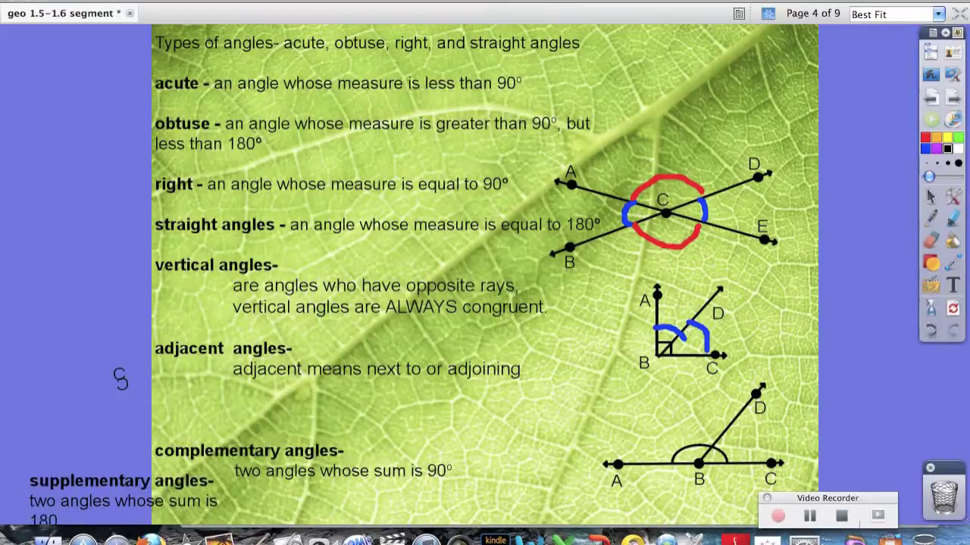
left_click(91, 484)
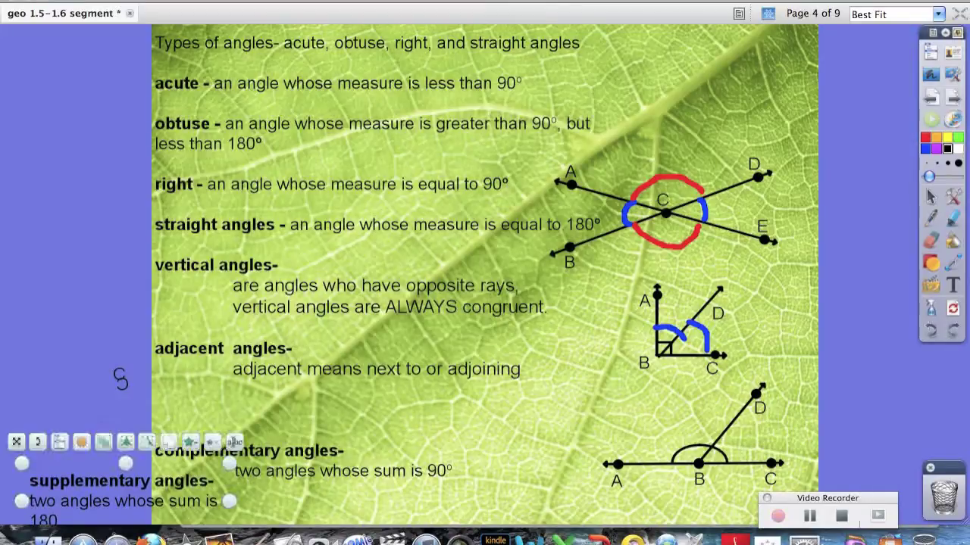
left_click_drag(229, 501, 443, 491)
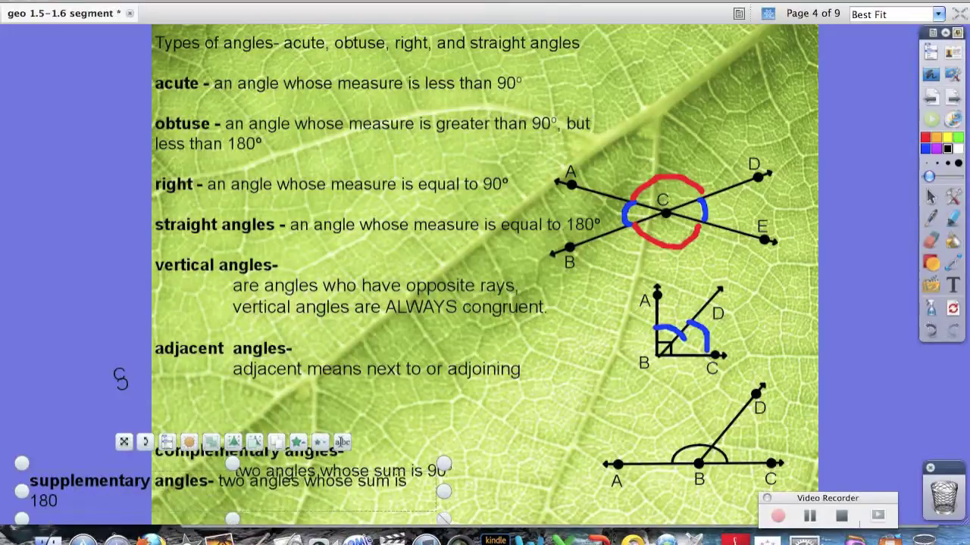
left_click_drag(444, 492, 523, 490)
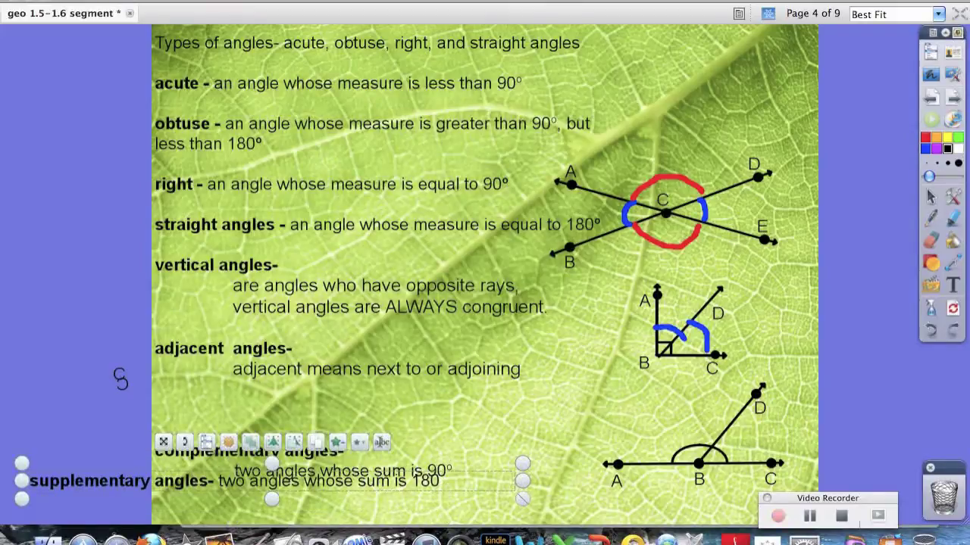
- Move the one-line supplementary angles definition directly below the complementary angles definition, inside the page
left_click_drag(250, 482, 398, 505)
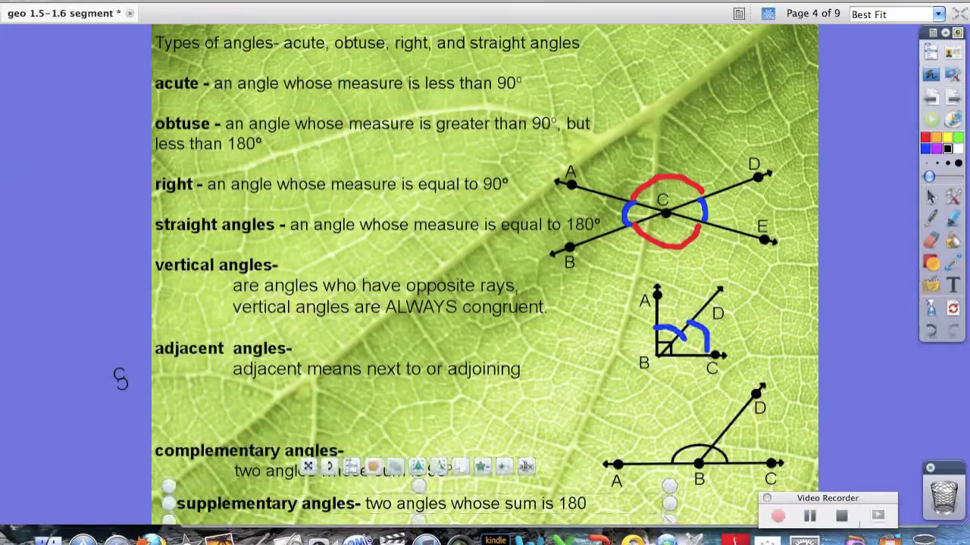
left_click(810, 516)
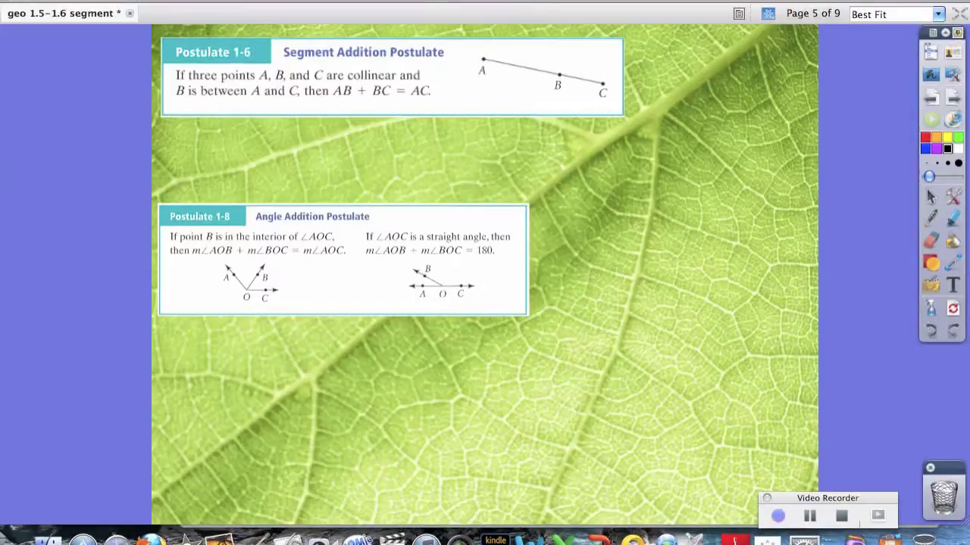
- On the Segment Addition Postulate diagram, draw a blue brace above AB, a red brace above BC, and a red brace below all of AC
left_click(931, 218)
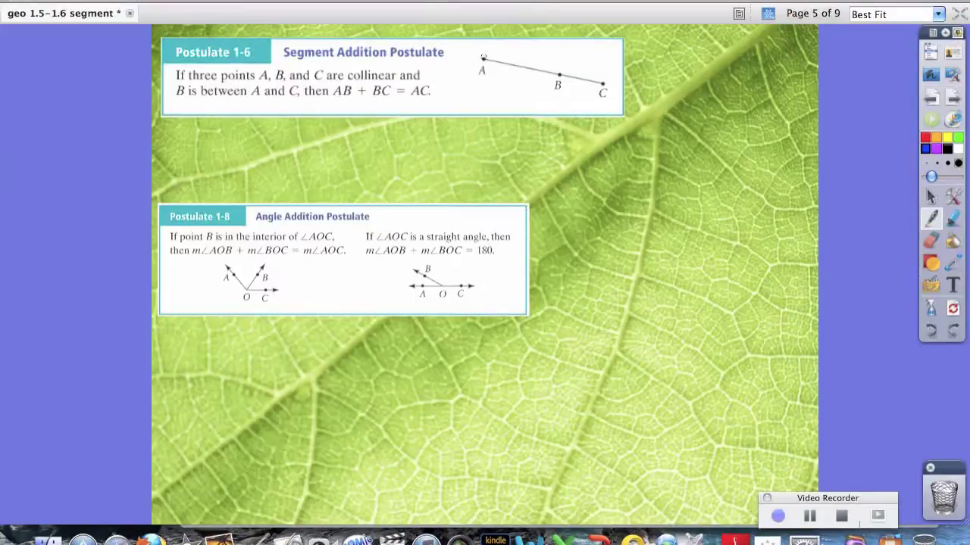
left_click_drag(485, 57, 559, 64)
mouse_move(562, 65)
left_mouse_down()
mouse_move(573, 57)
mouse_move(608, 70)
left_mouse_up()
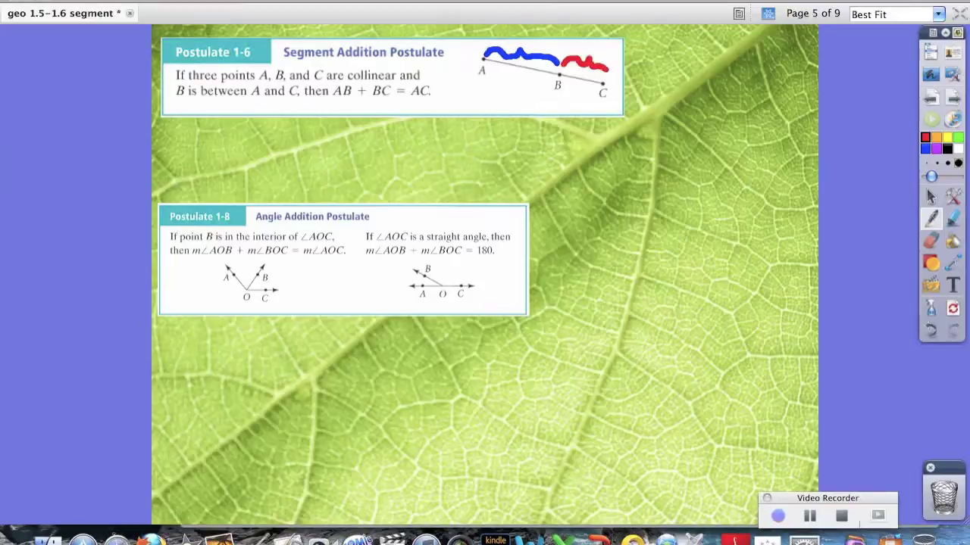
mouse_move(479, 78)
left_mouse_down()
mouse_move(538, 84)
mouse_move(546, 98)
mouse_move(558, 85)
mouse_move(560, 96)
mouse_move(596, 99)
left_mouse_up()
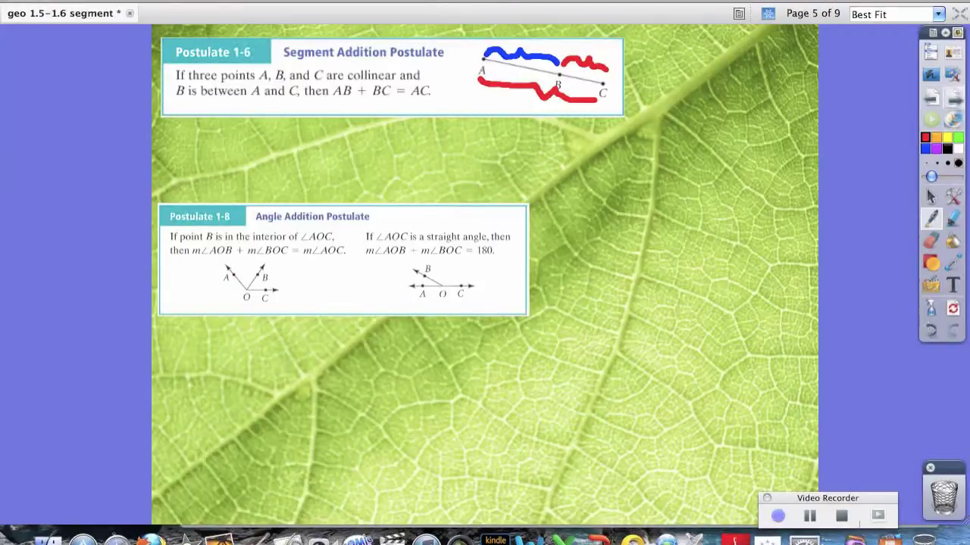
- On page 6, label segment PT with "4x-6" and segment TQ with "3x+4" just beneath the problem 1 number line
key("Page_Down")
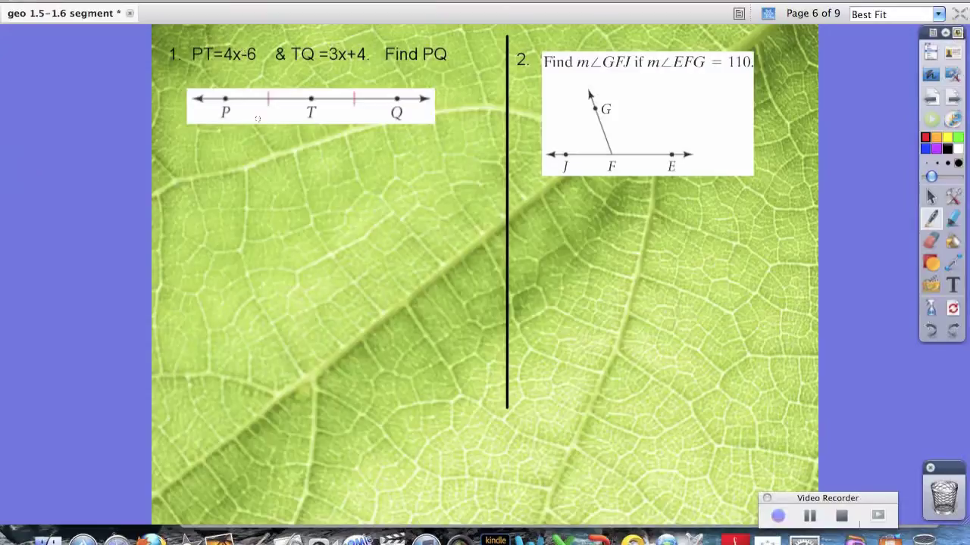
type("4x-6")
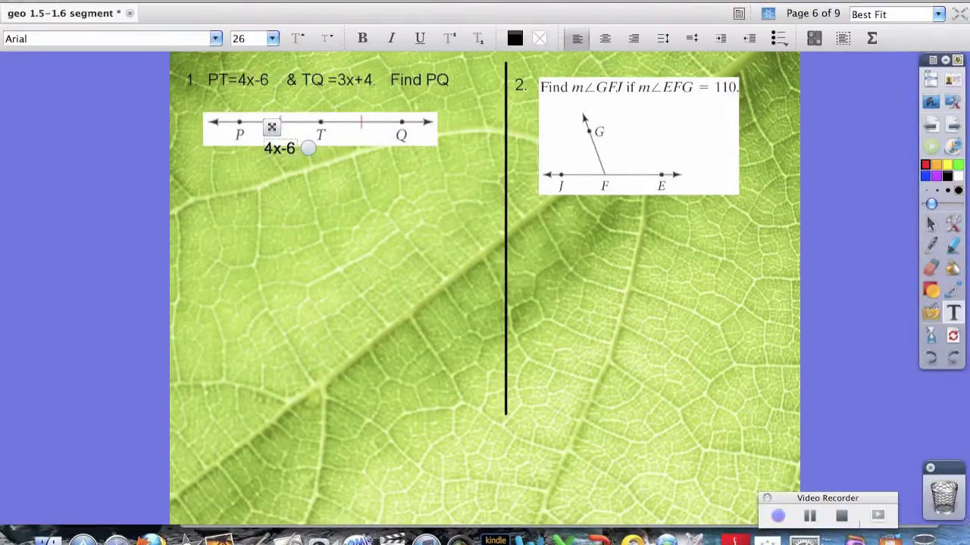
left_click_drag(272, 127, 267, 130)
left_click(346, 150)
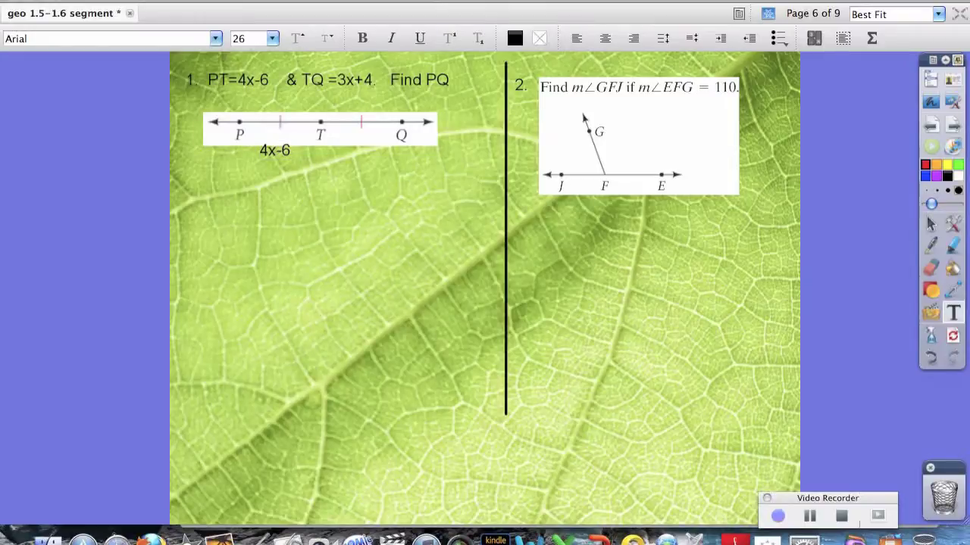
left_click(345, 165)
type("3x+4")
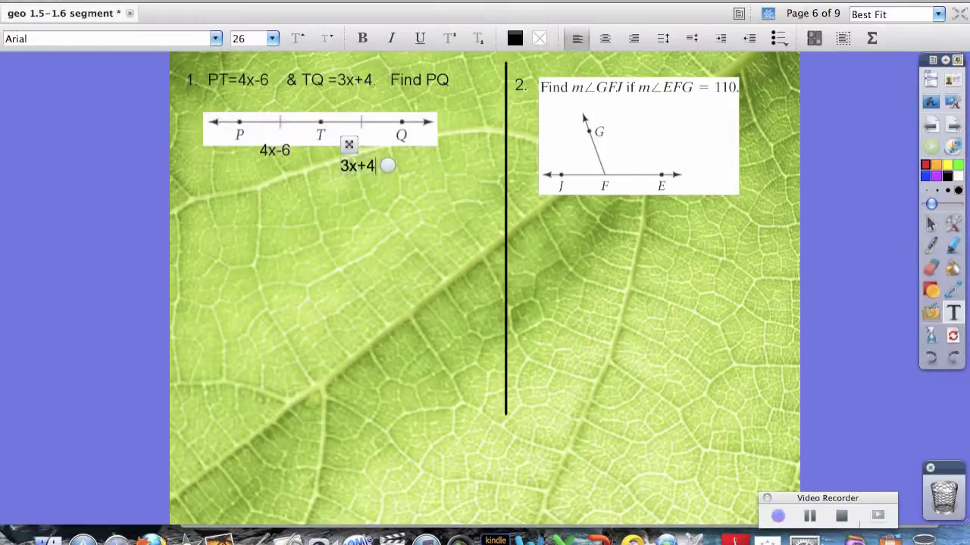
left_click_drag(348, 144, 361, 131)
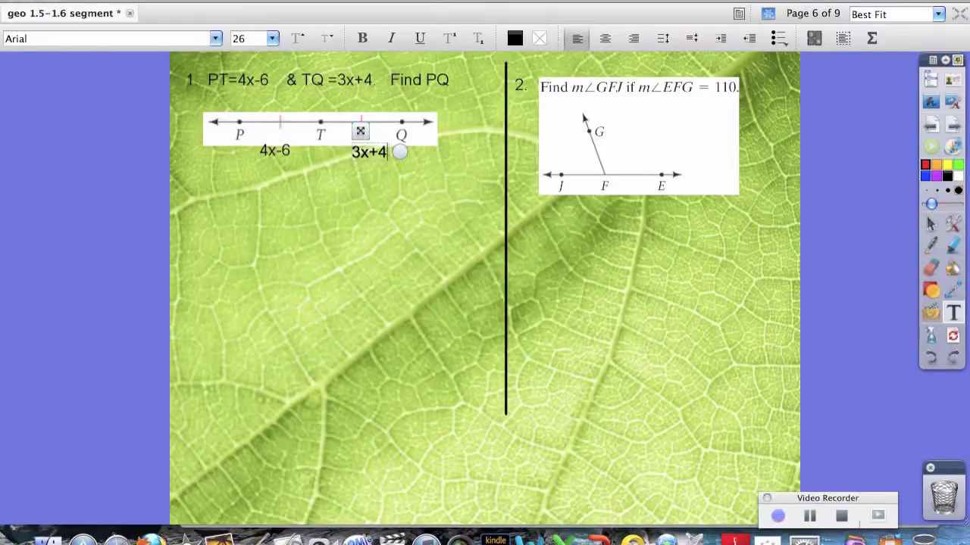
key("Escape")
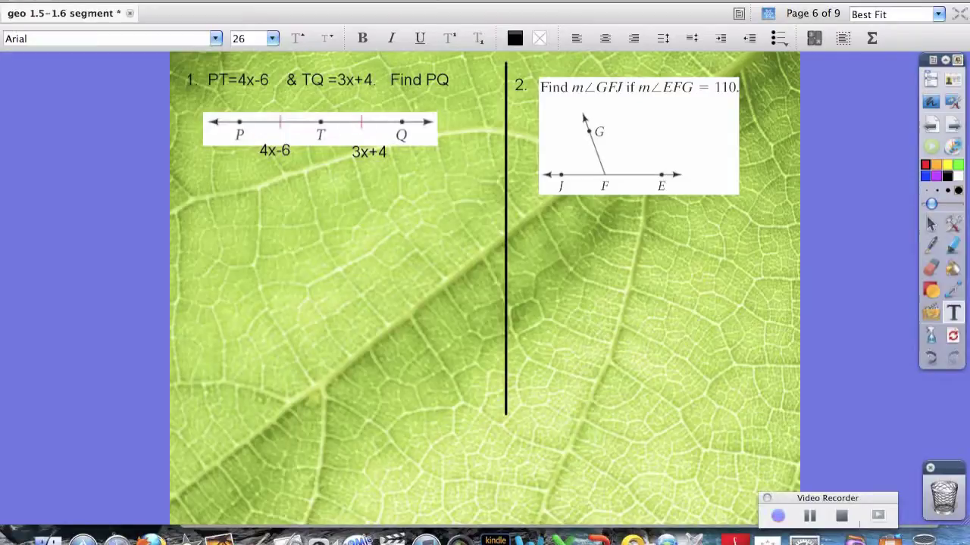
- Write "PQ= PT+TQ" with "PQ=" on a second line, centred below the problem 1 number line
left_click(200, 223)
type("P")
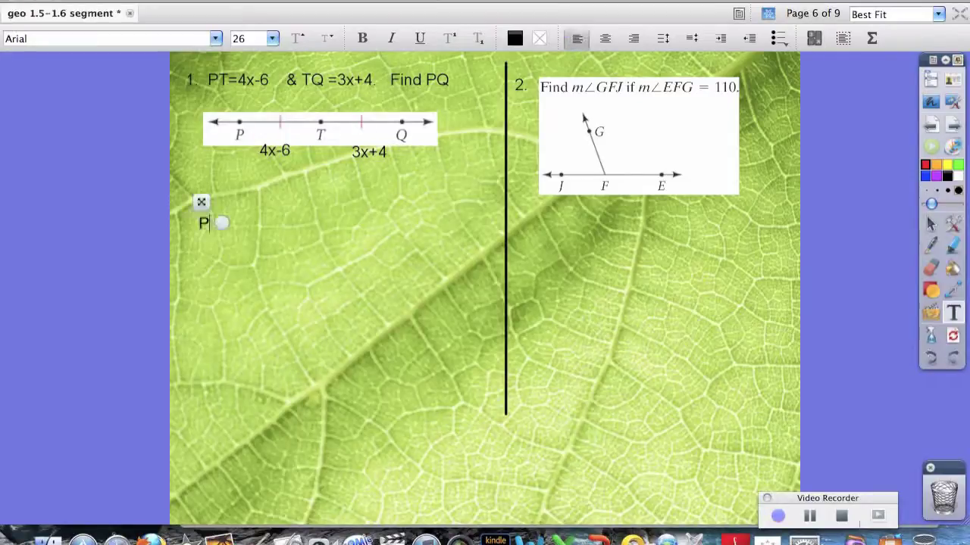
type("Q=")
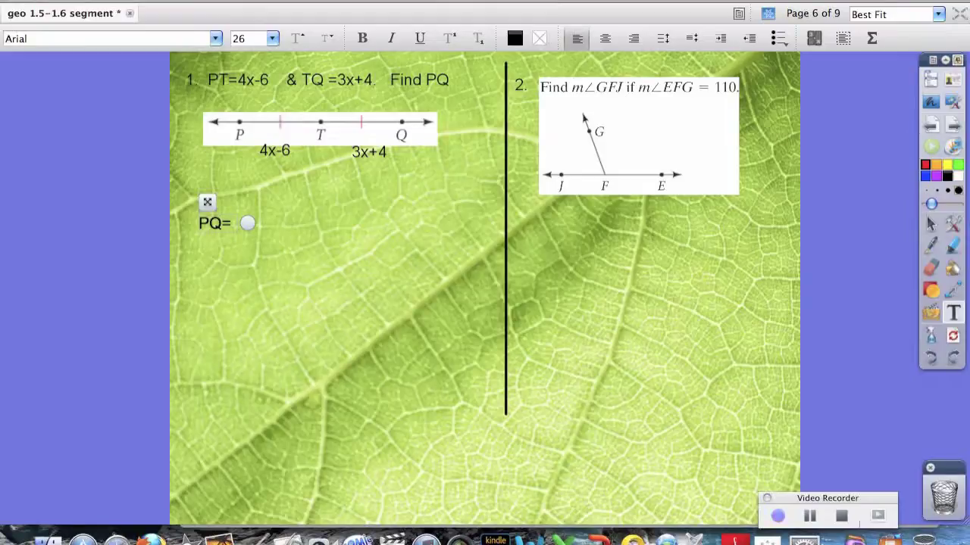
type("PT")
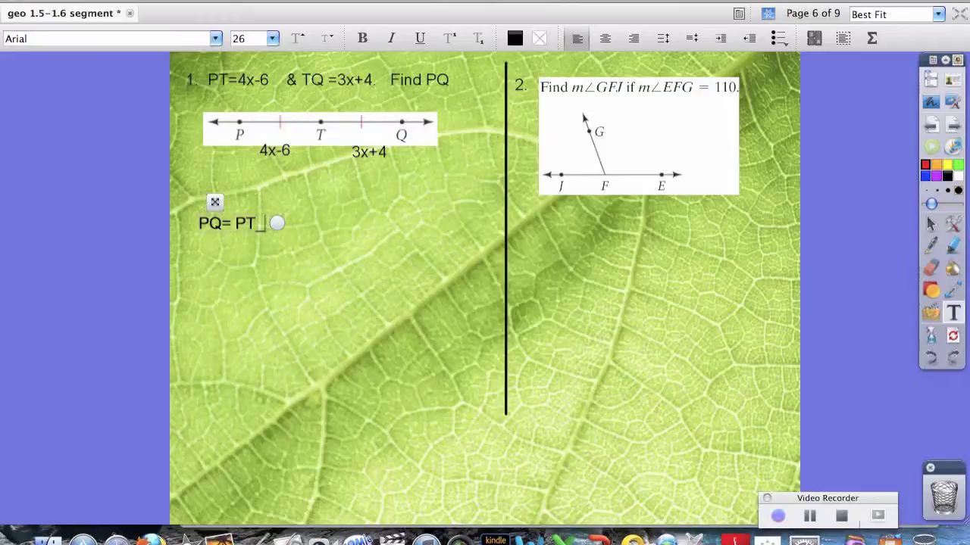
type("+TQ")
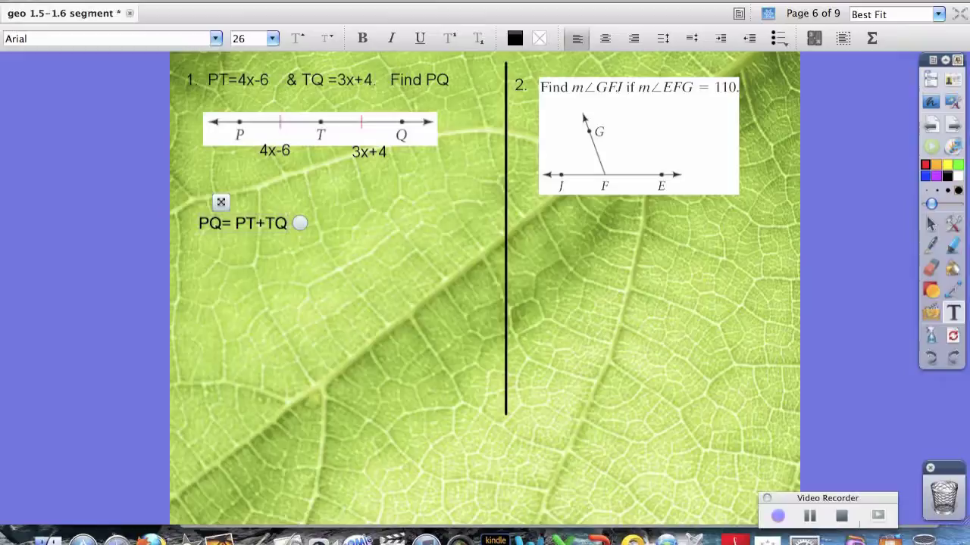
left_click_drag(221, 202, 285, 185)
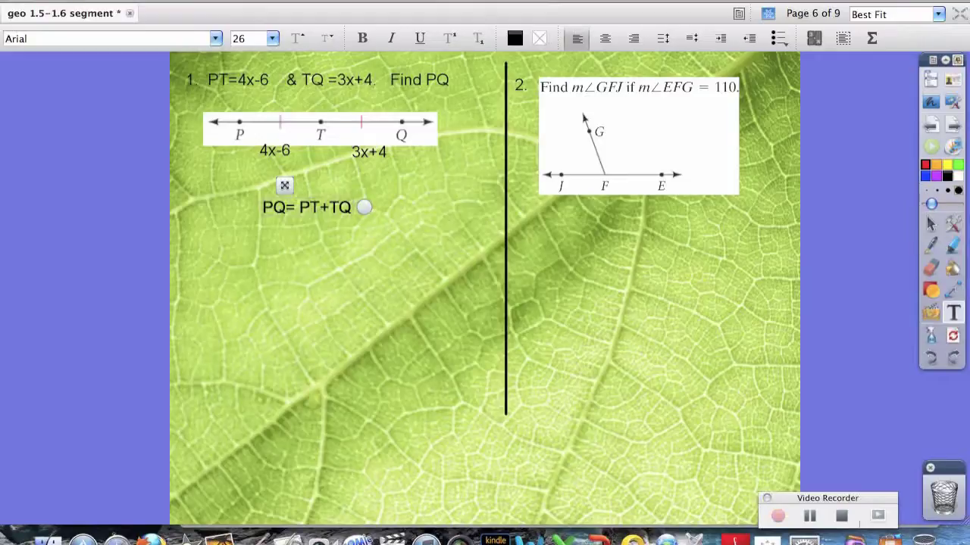
key("Return")
type("PQ=")
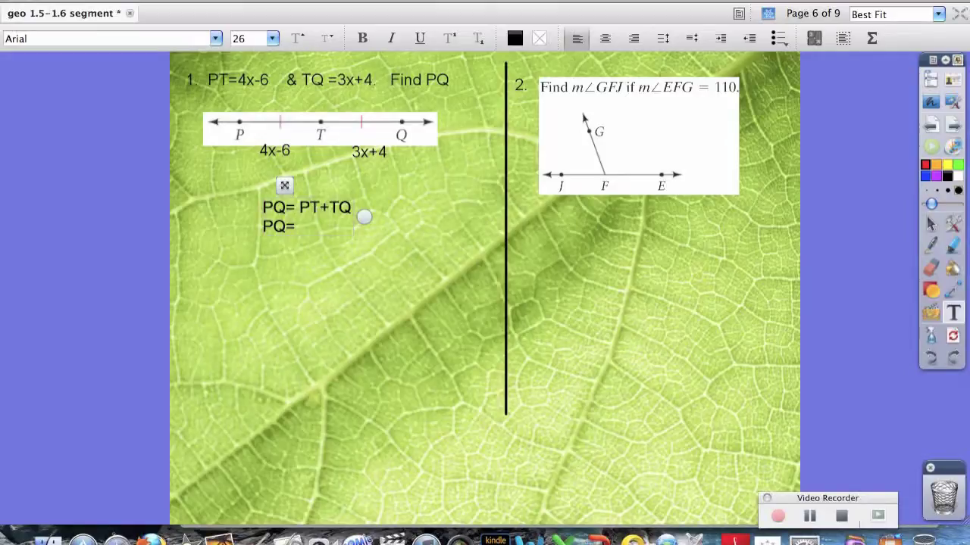
left_click(293, 187)
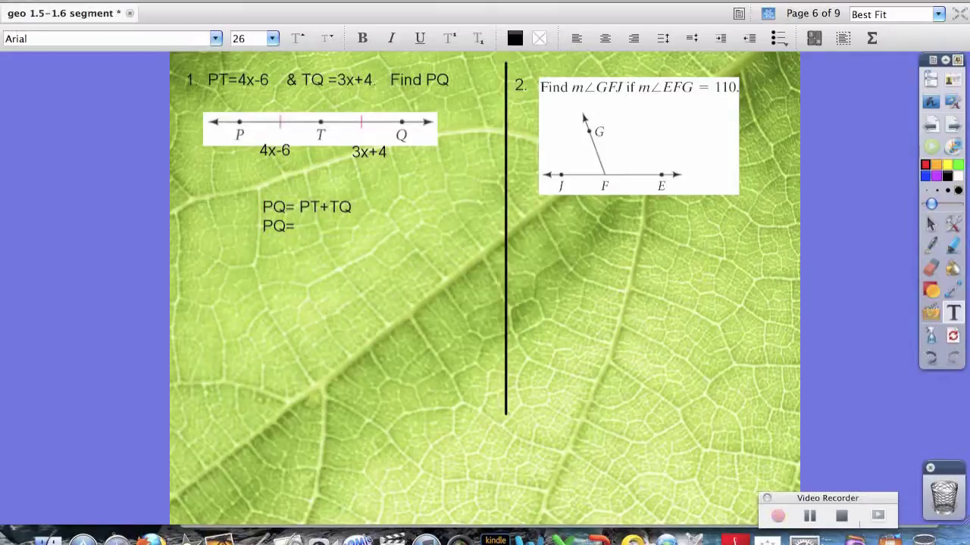
- Below the PQ lines, write the equation "4x-6 = 3x+4", subtract 3x from both sides, and write "x-6=4"
left_click(244, 278)
type("4x-6")
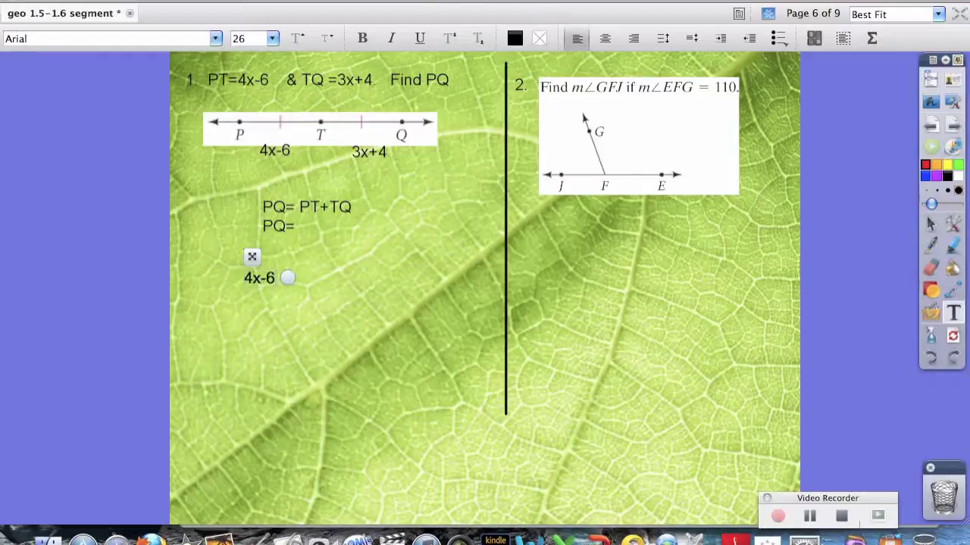
type(" = ")
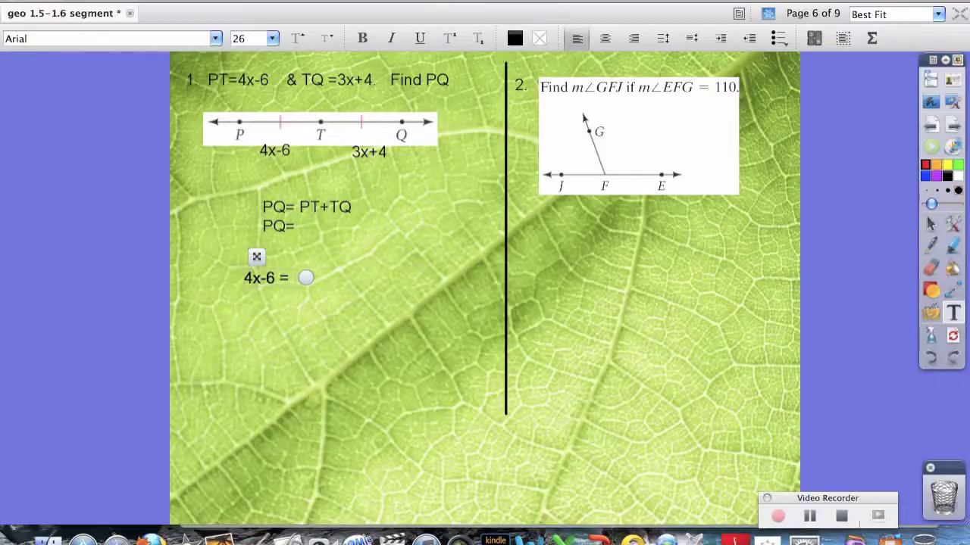
type("3x+")
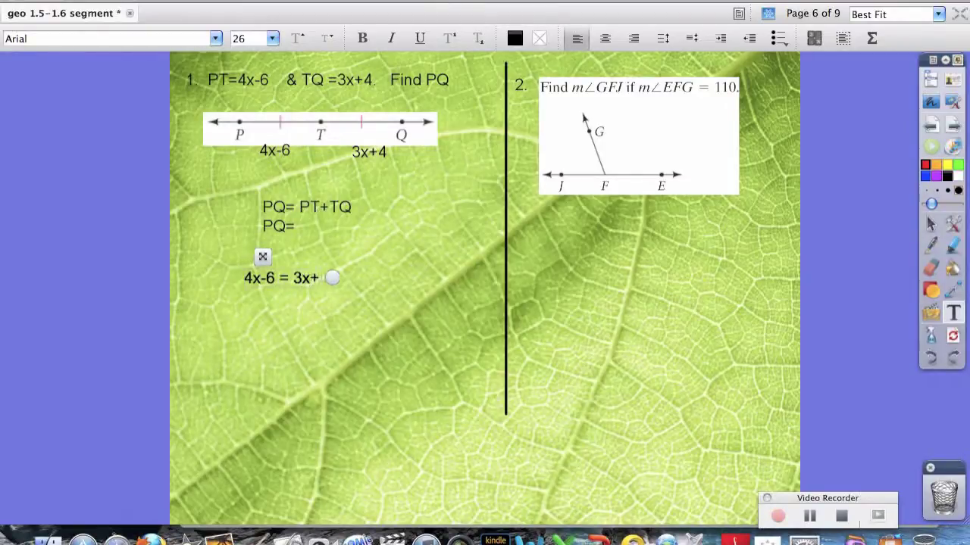
type("4")
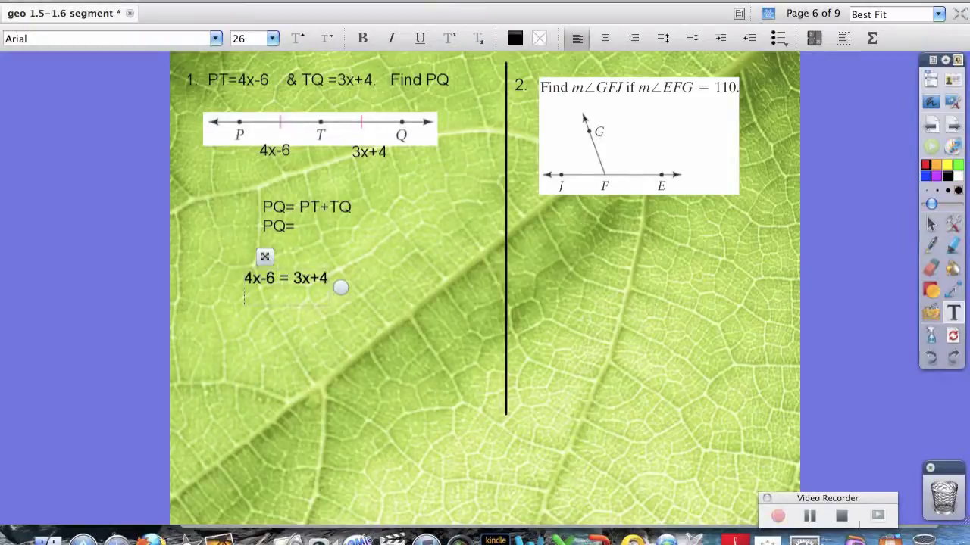
type("3x    - 3x x-")
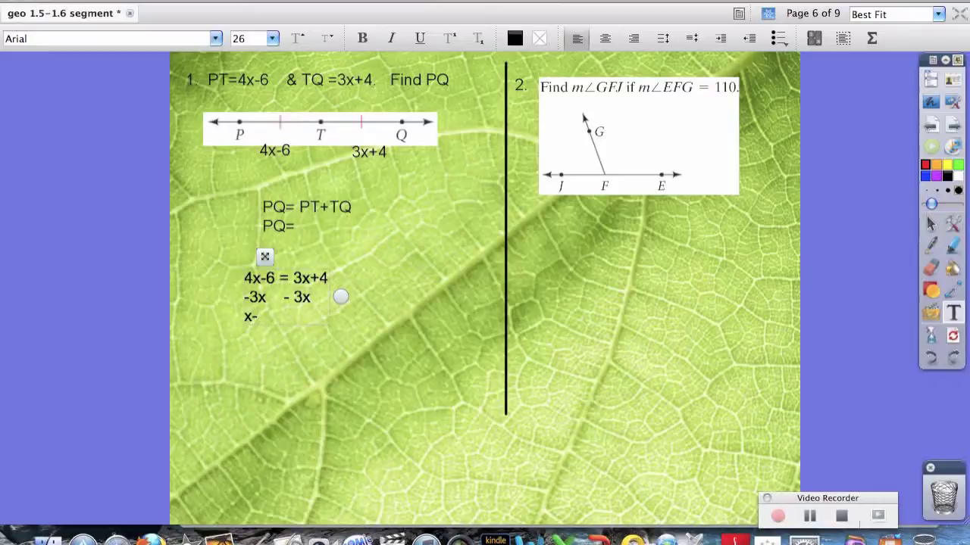
type("6=4")
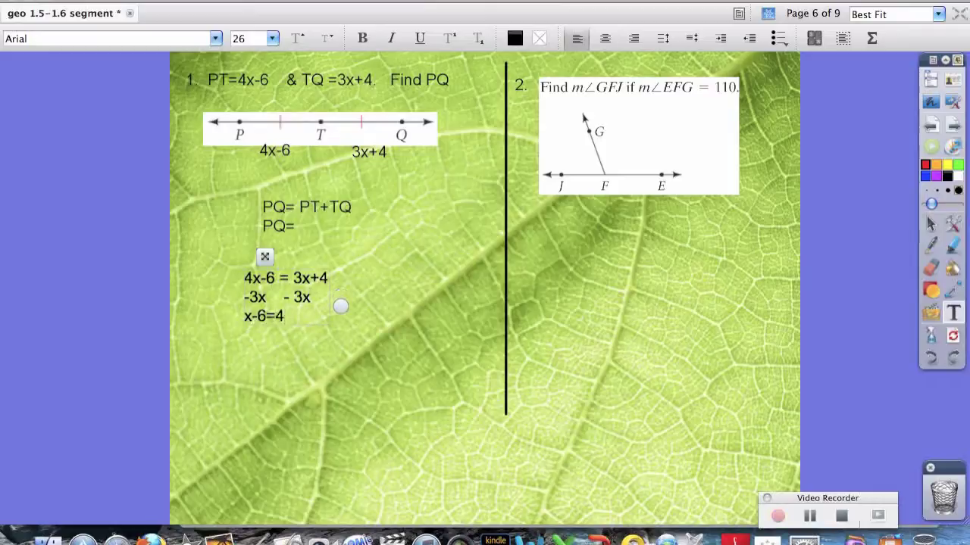
- Finish the equation with "+6 +6" and "x=10" lines, and shift the working toward the page's outer edge
key("Return")
type("+6   +6")
key("Return")
type("x=10")
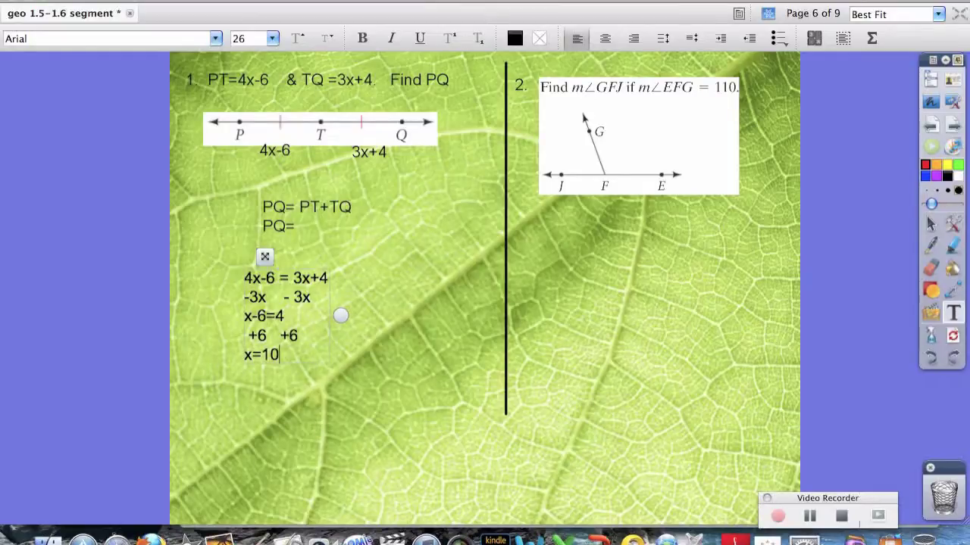
left_click_drag(280, 356, 244, 355)
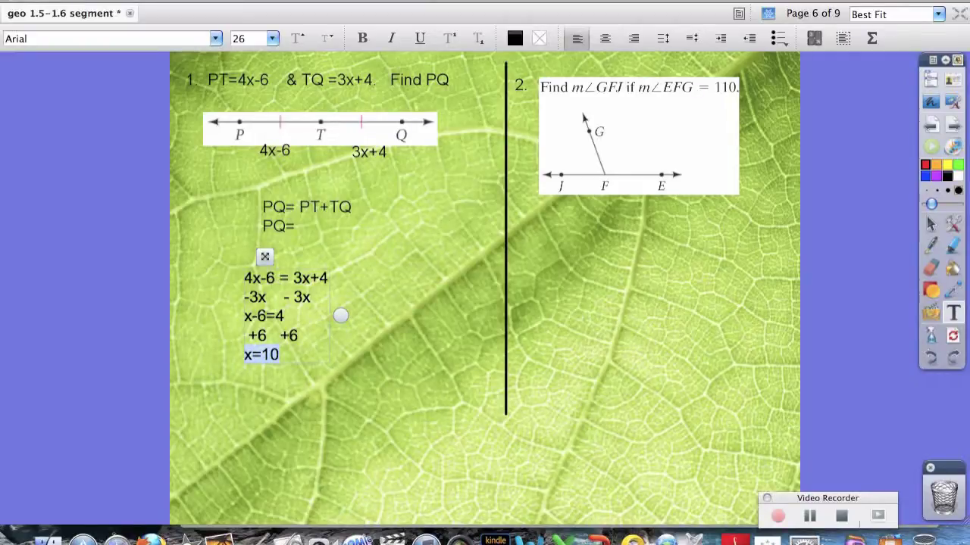
left_click_drag(340, 315, 287, 313)
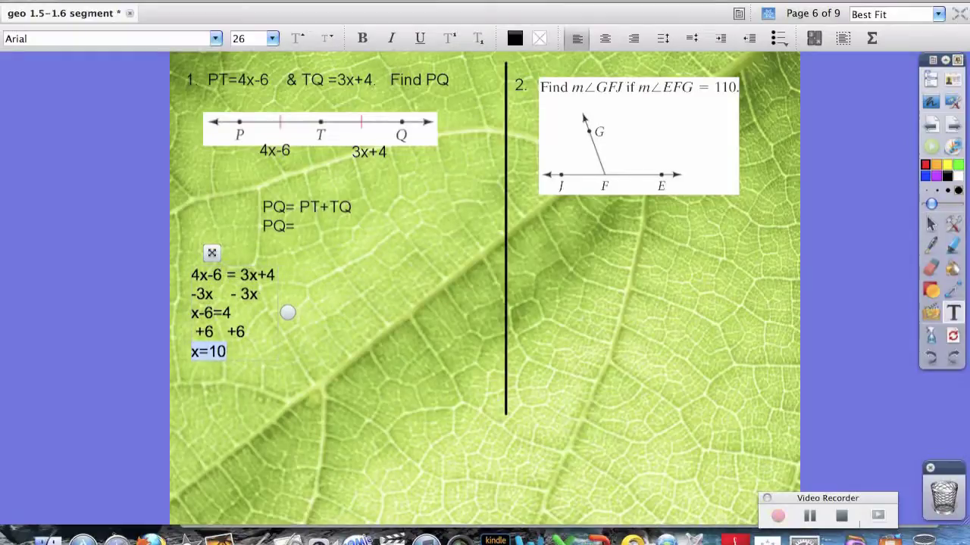
- Beside the solved equation, start a new text block with "PT=4x-6" and the substitution "=4(10)-6" beneath it
left_click(295, 226)
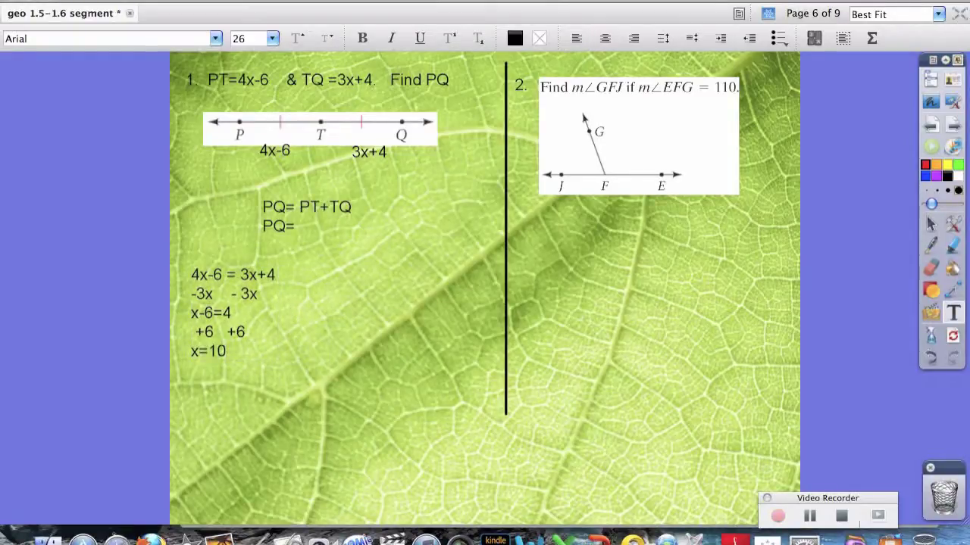
left_click(327, 283)
type("PT")
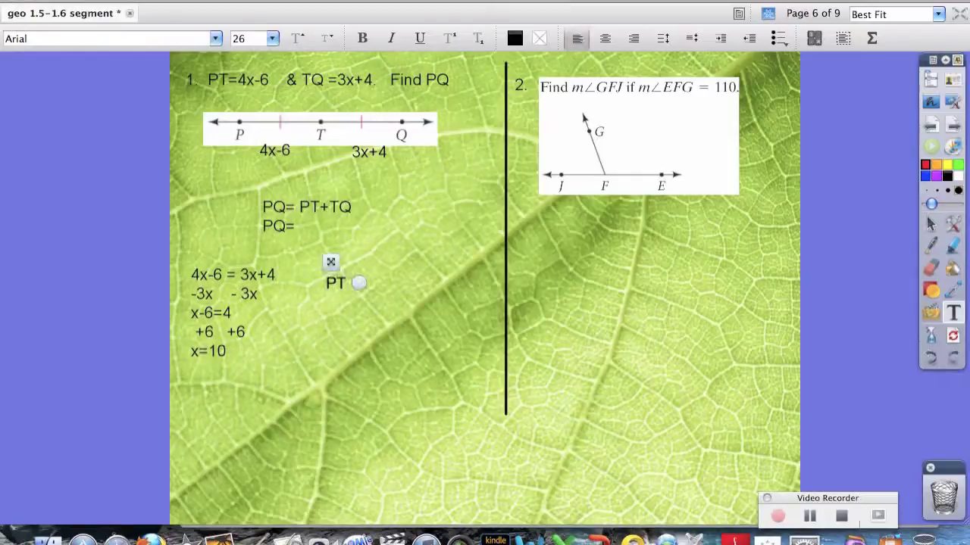
type("=4x-6")
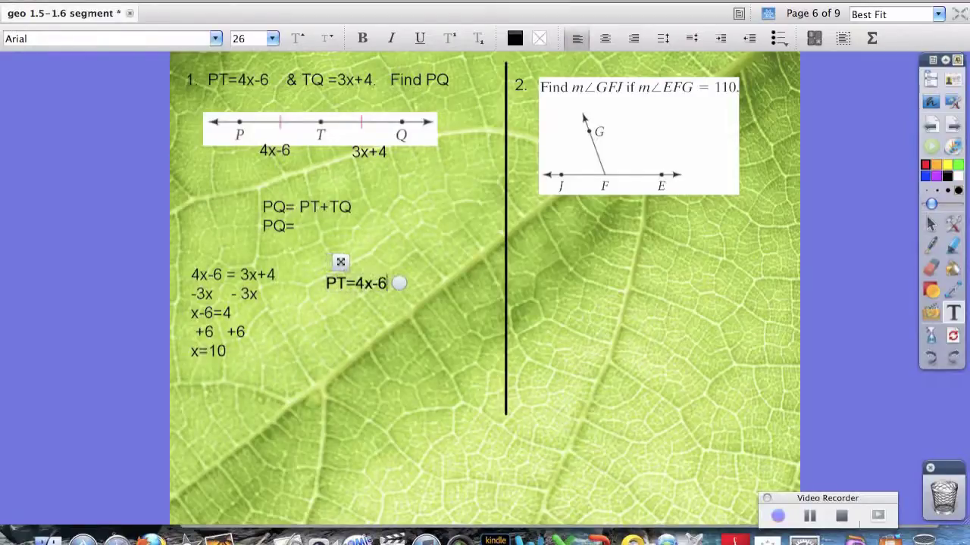
key("Return")
type("=")
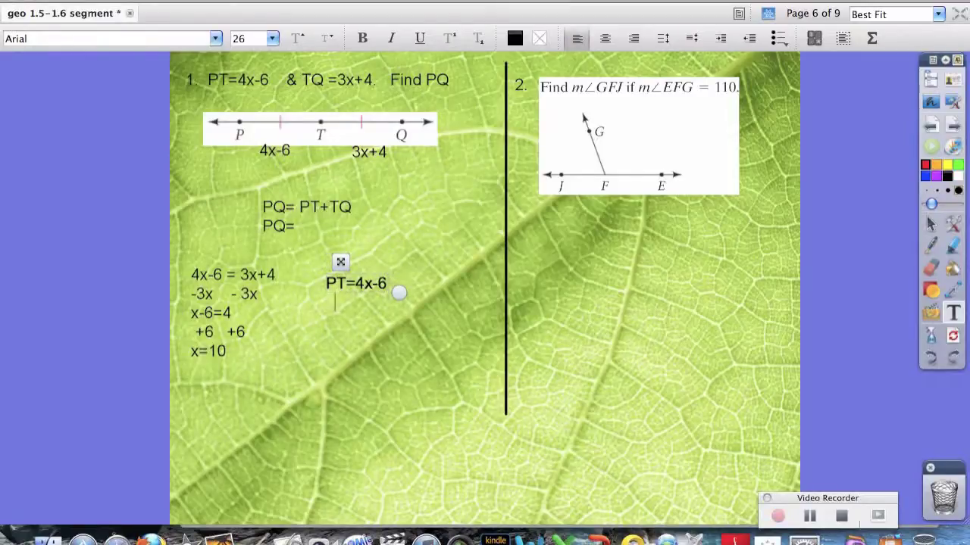
type("4(10)")
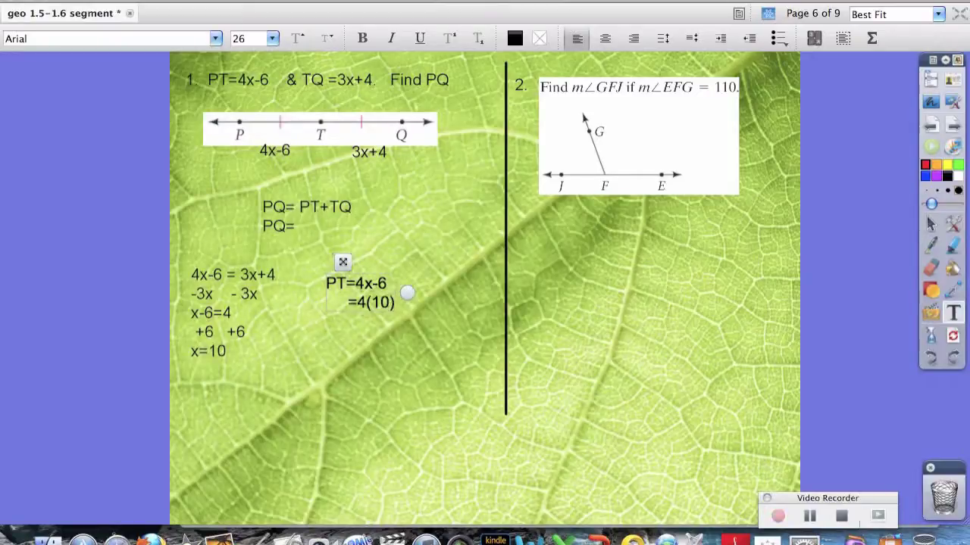
type("-6")
- Complete the PT calculation with the lines "= 40-6" and "=34"
key("Return")
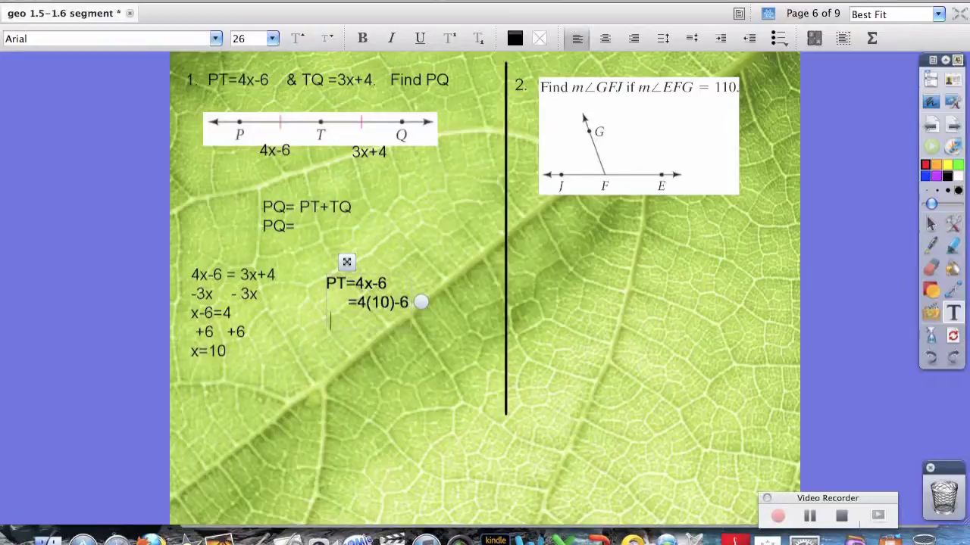
type("= 40-6")
key("Return")
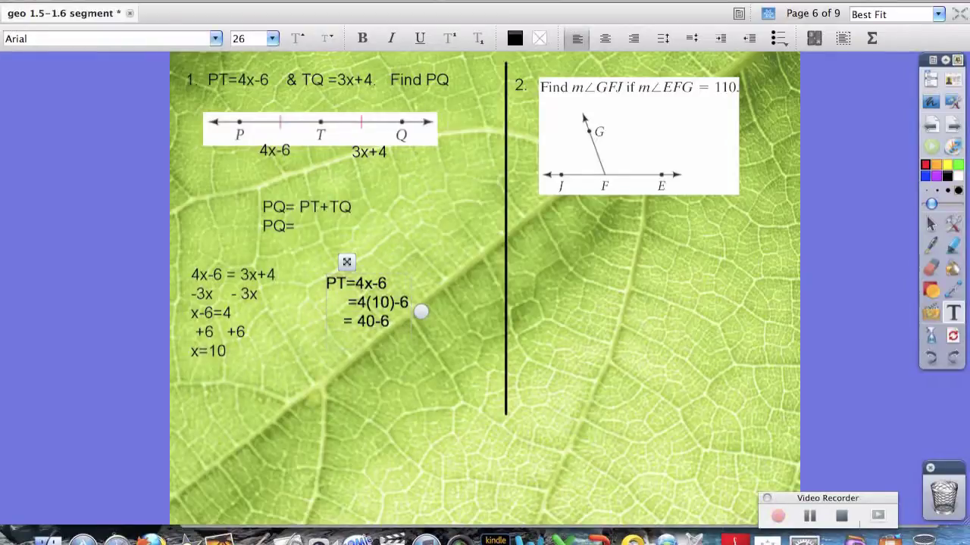
type("=34")
key("Escape")
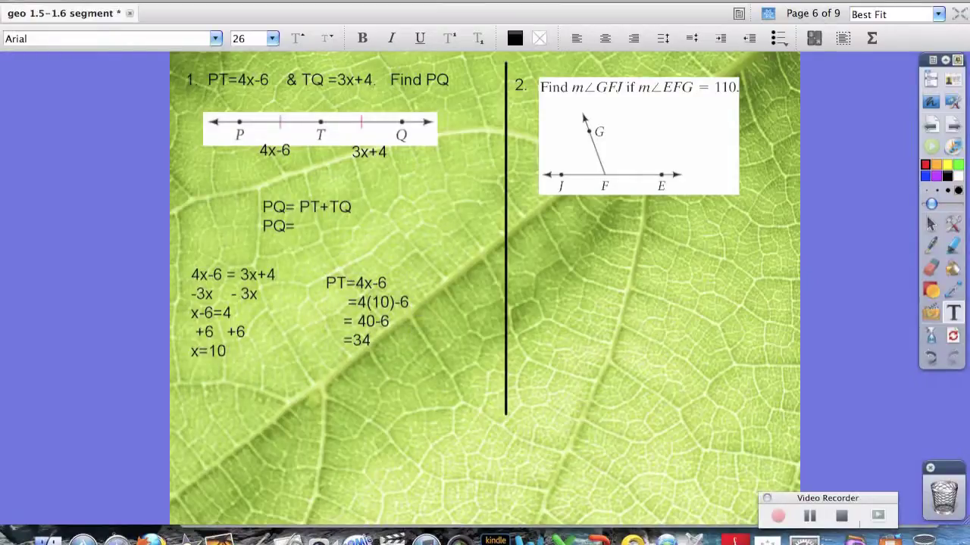
- Below the PT working, add a text block with the lines "TQ=3x+4", "=3(10)+4" and "=34"
left_click(327, 373)
type("TQ=3x+")
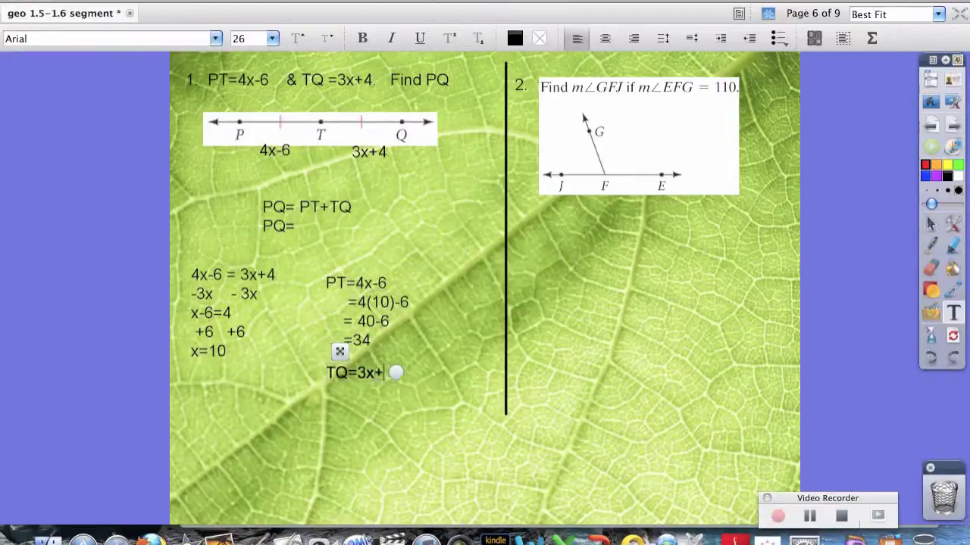
type("4")
key("Return")
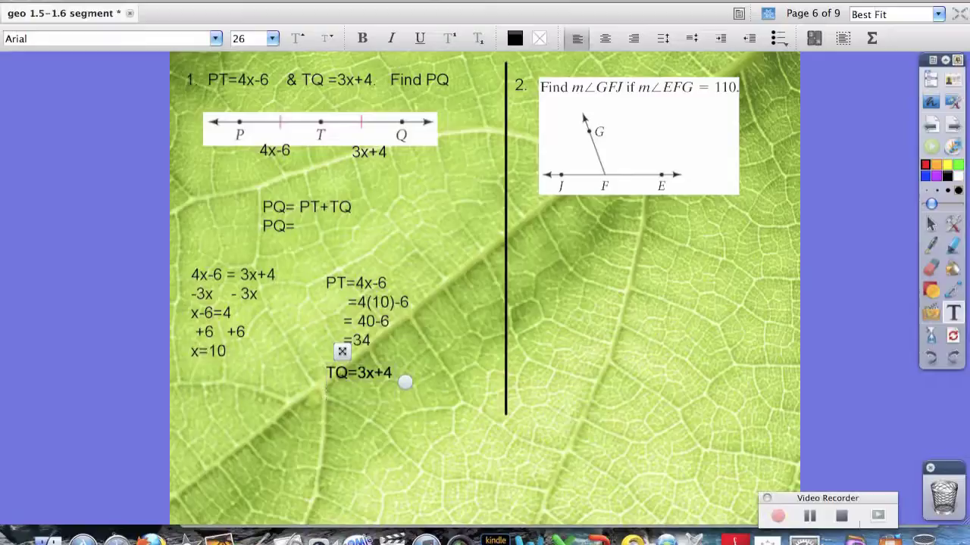
type("=3(10)")
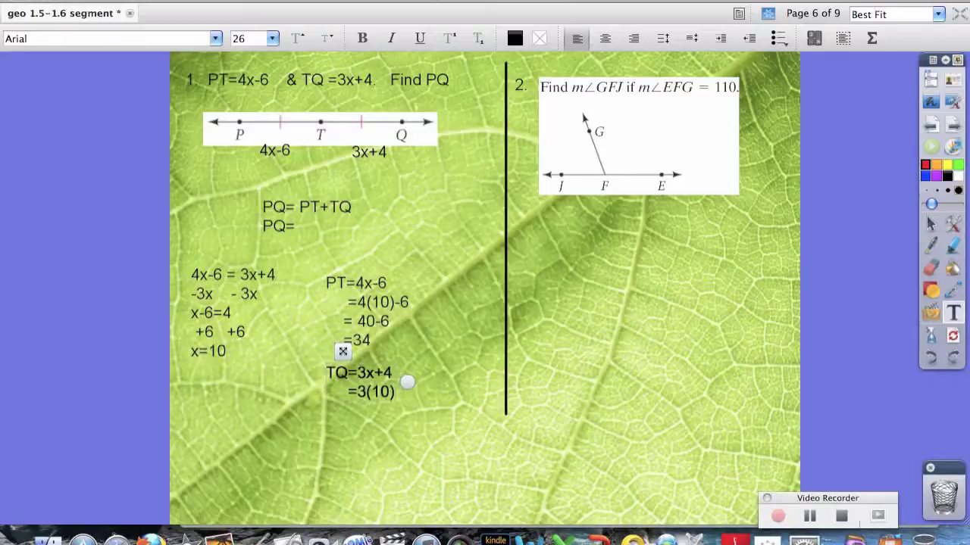
type("+4")
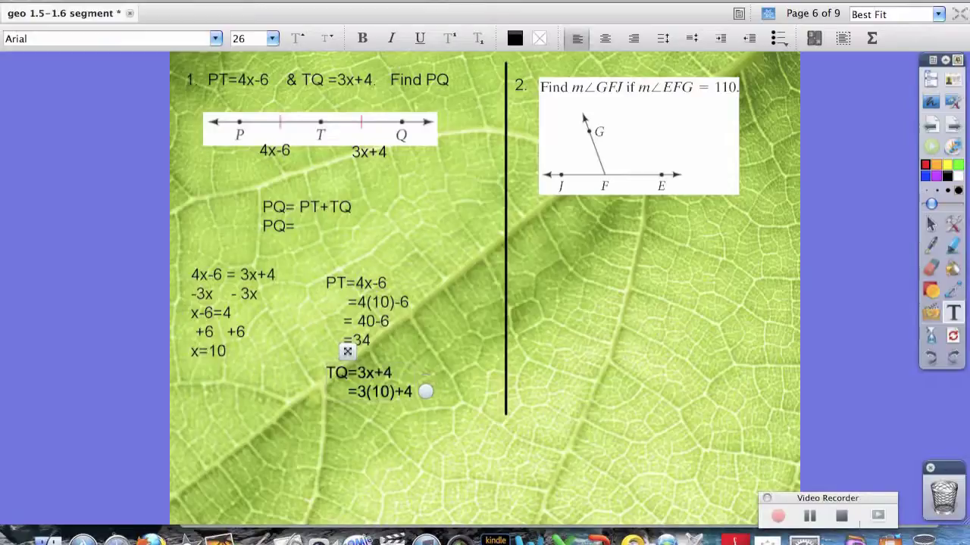
key("Return")
type("=34")
key("Escape")
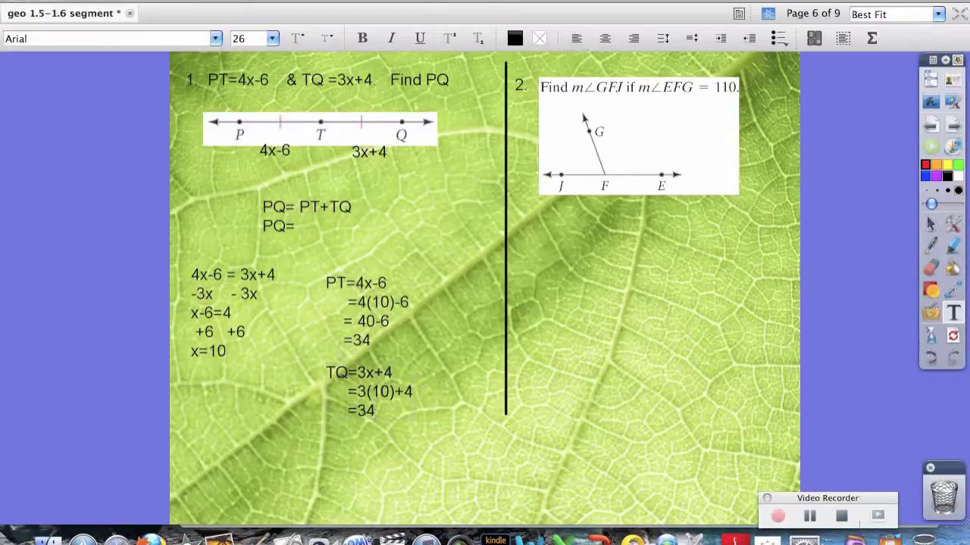
- Rearrange problem 1 so the equation, PT and TQ blocks sit higher under the diagram and the PQ lines sit below them
left_click(931, 224)
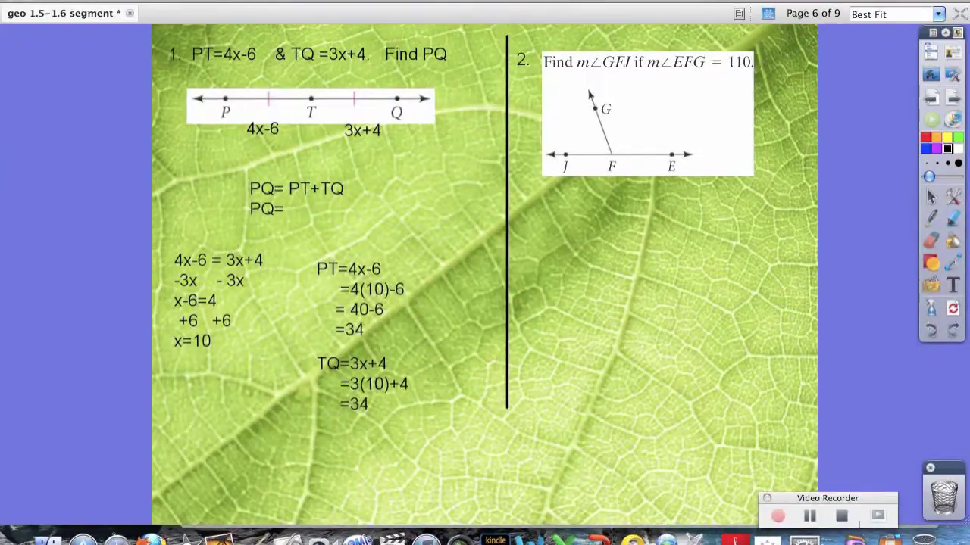
left_click_drag(295, 189, 296, 440)
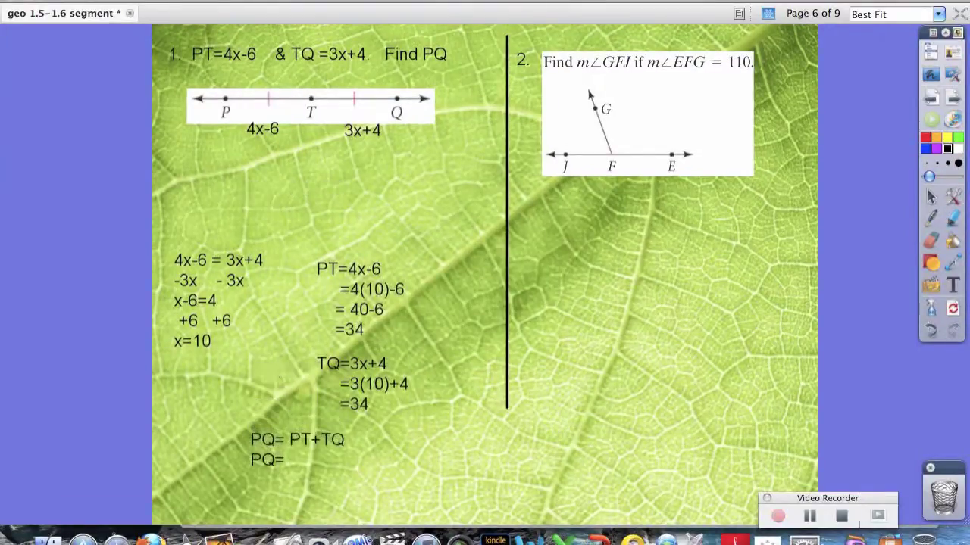
left_click_drag(201, 303, 208, 247)
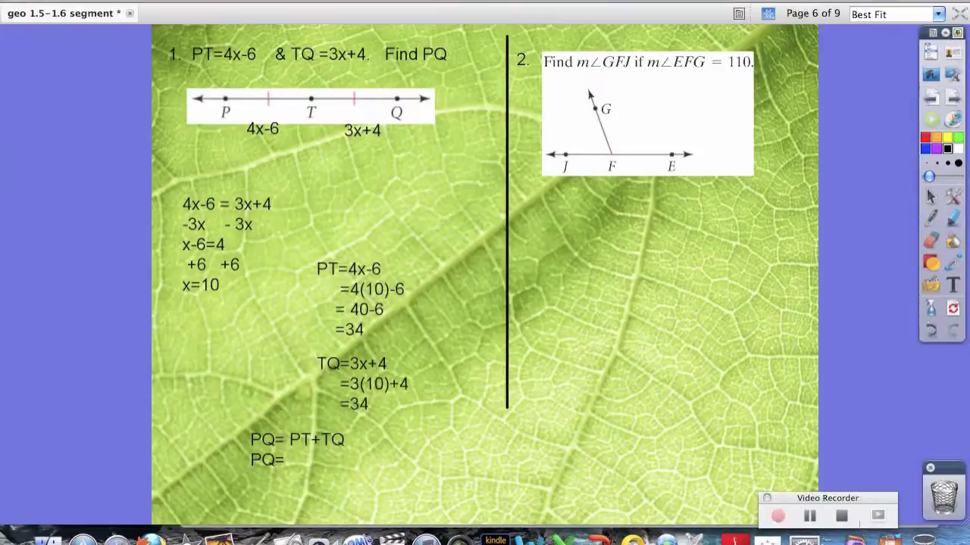
left_click_drag(333, 300, 354, 230)
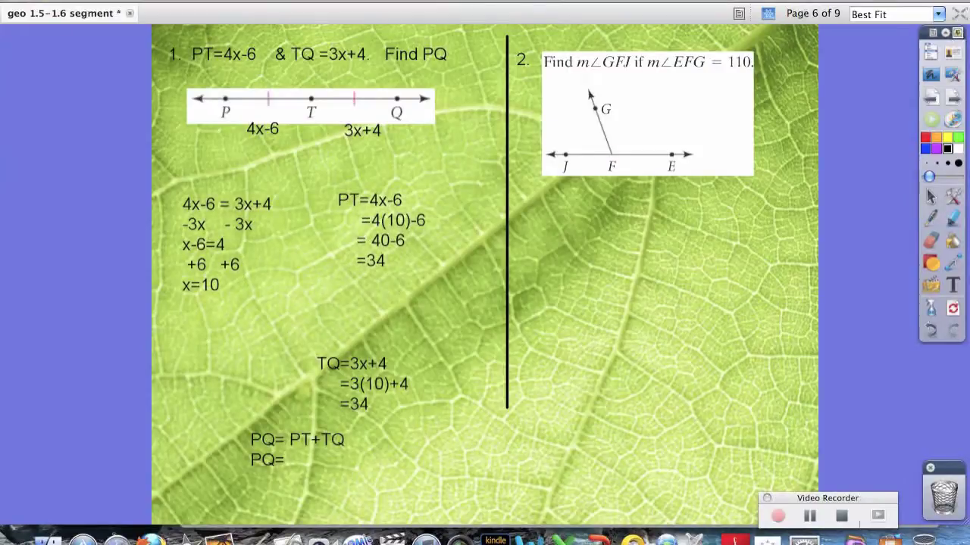
left_click_drag(348, 372, 370, 305)
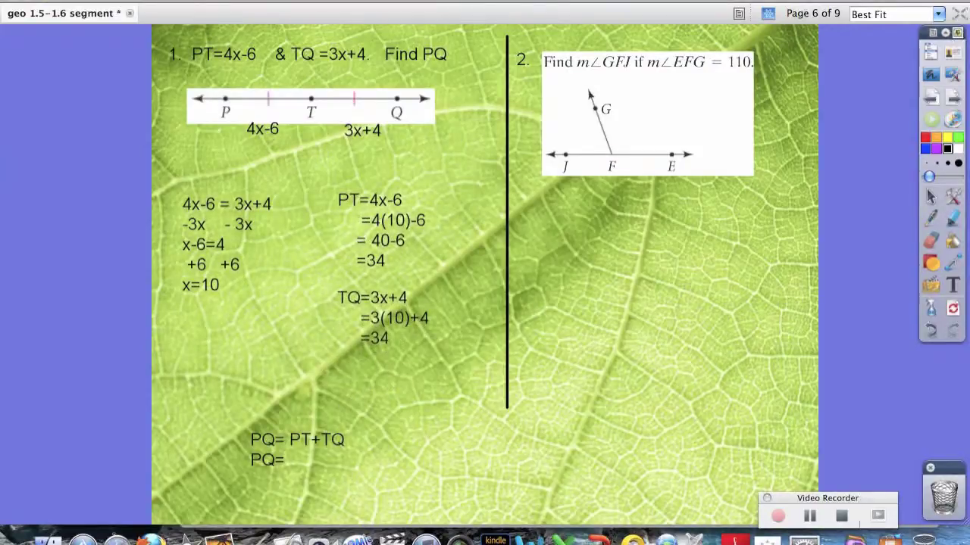
left_click_drag(265, 439, 247, 387)
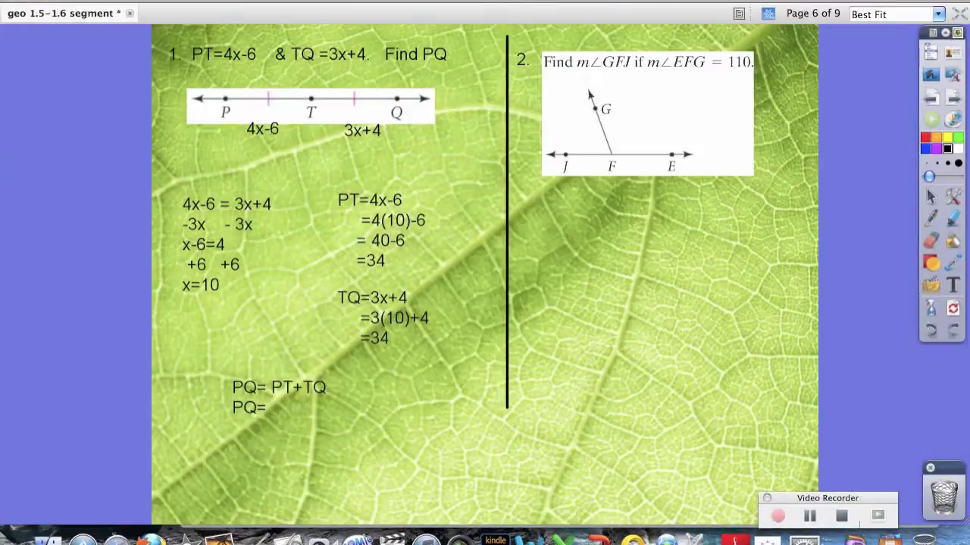
- Complete the second PQ line with "34+34" and add the answer line "PQ= 68"
left_click(269, 408)
left_click(268, 408)
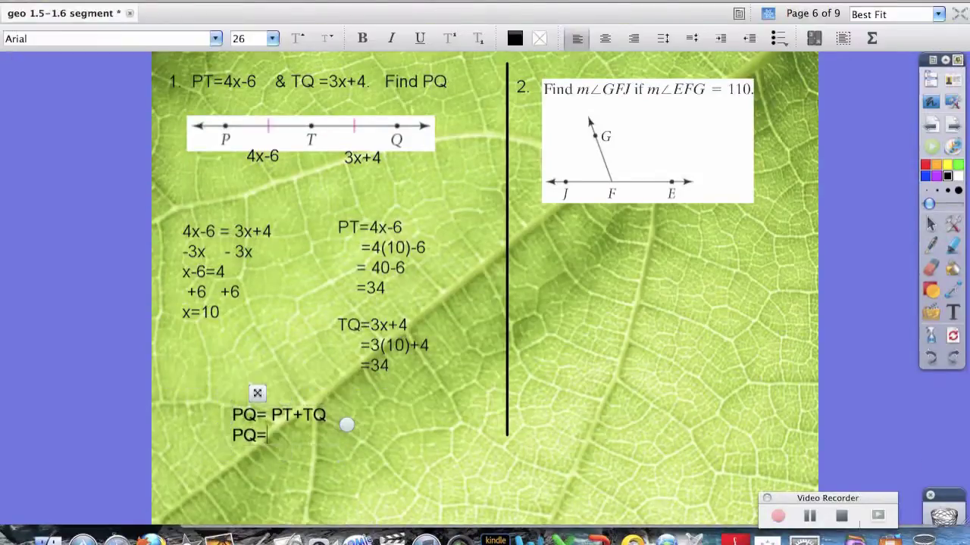
type("34+34")
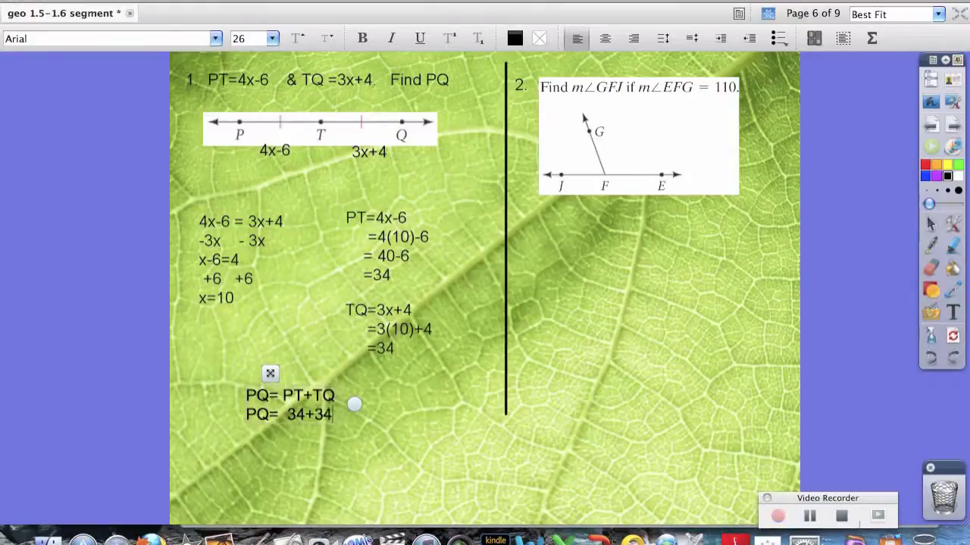
key("Return")
type("PQ= ")
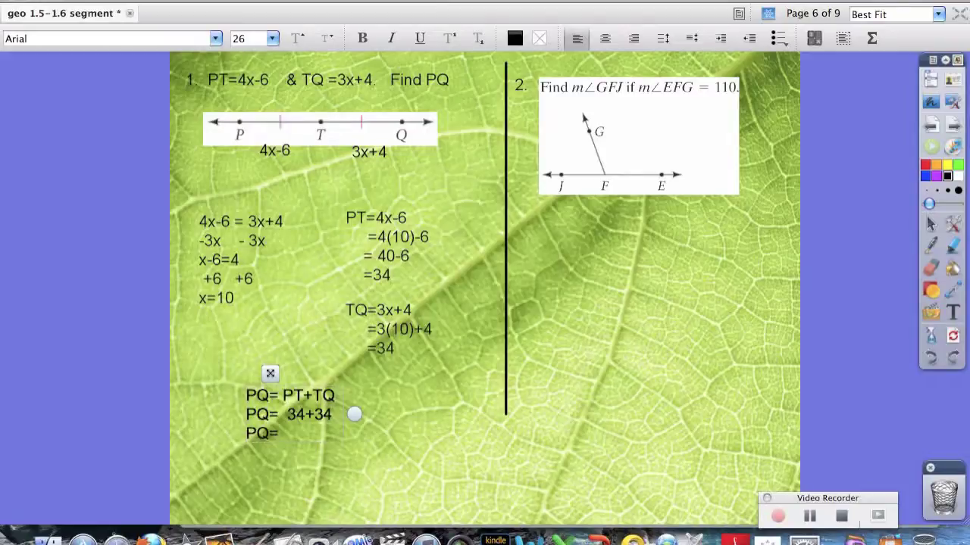
type("68")
key("Escape")
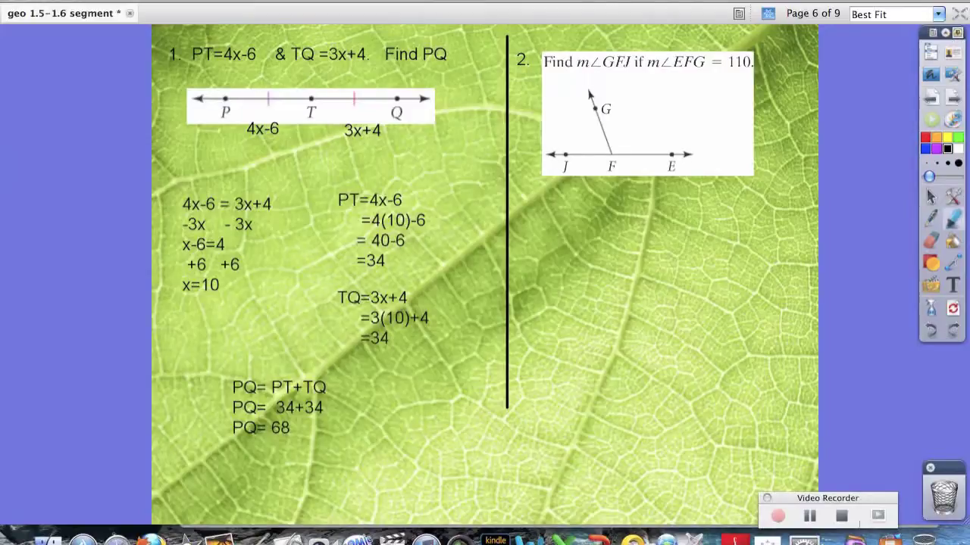
- In problem 2's diagram, mark angle GFJ in red with an arc and dots on points G, F and J
left_click(931, 217)
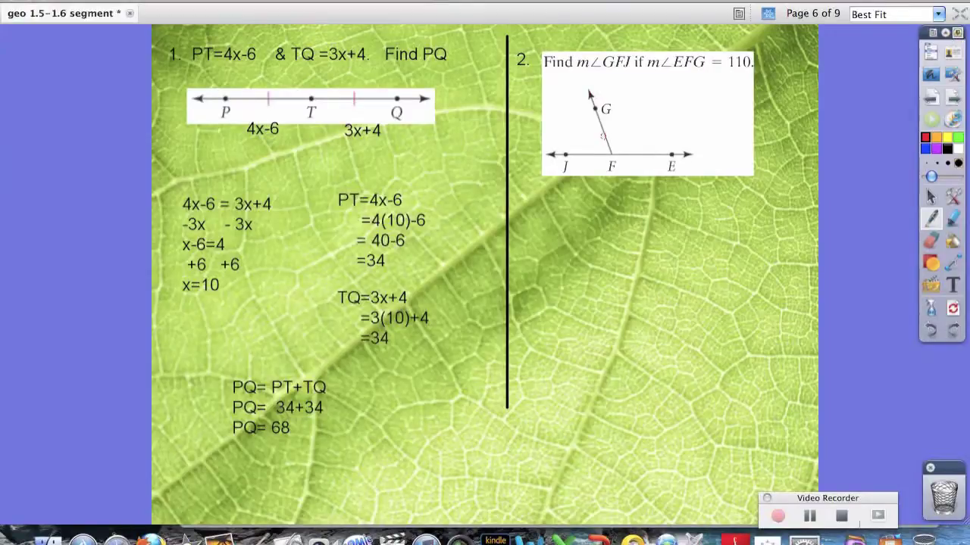
left_click(606, 135)
left_click_drag(606, 135, 588, 156)
left_click(595, 109)
left_click(566, 156)
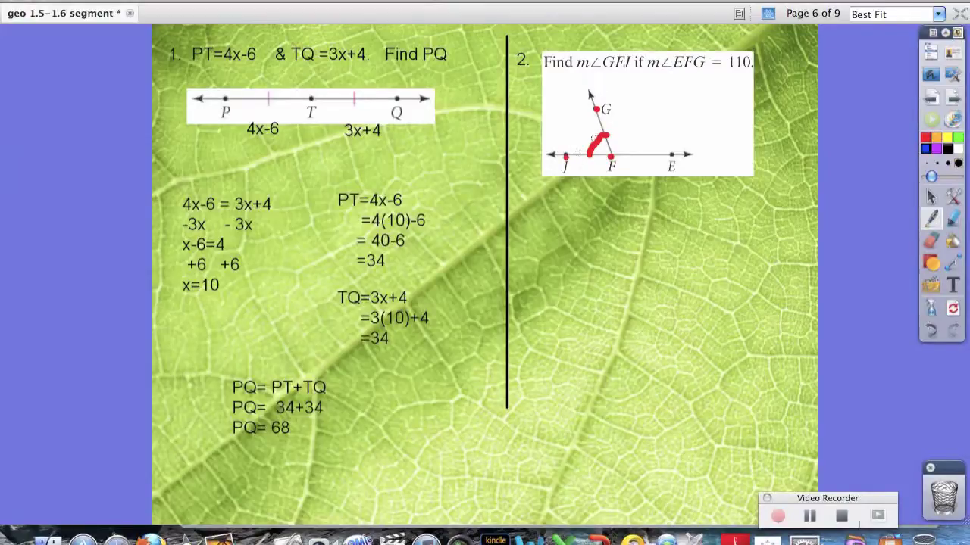
- Mark angle EFG in blue with dots on points E, F and G and an arc between its rays
left_click(671, 155)
left_click(614, 154)
left_click(598, 109)
mouse_move(603, 137)
left_mouse_down()
mouse_move(627, 136)
mouse_move(635, 149)
left_mouse_up()
- Below the angle diagram, write the lines "angle JFE= 180" and "angle JFG+angle EFG=180"
type("angle")
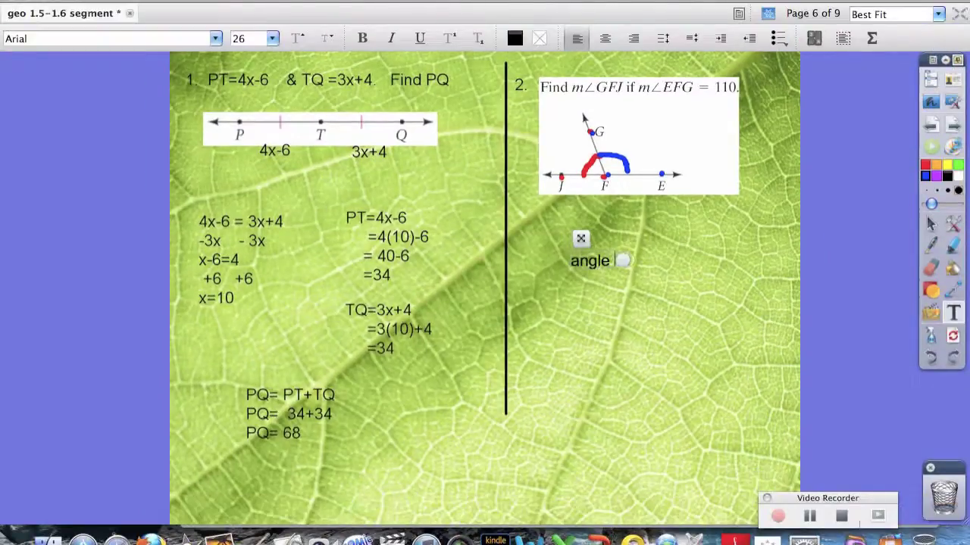
type(" JFE")
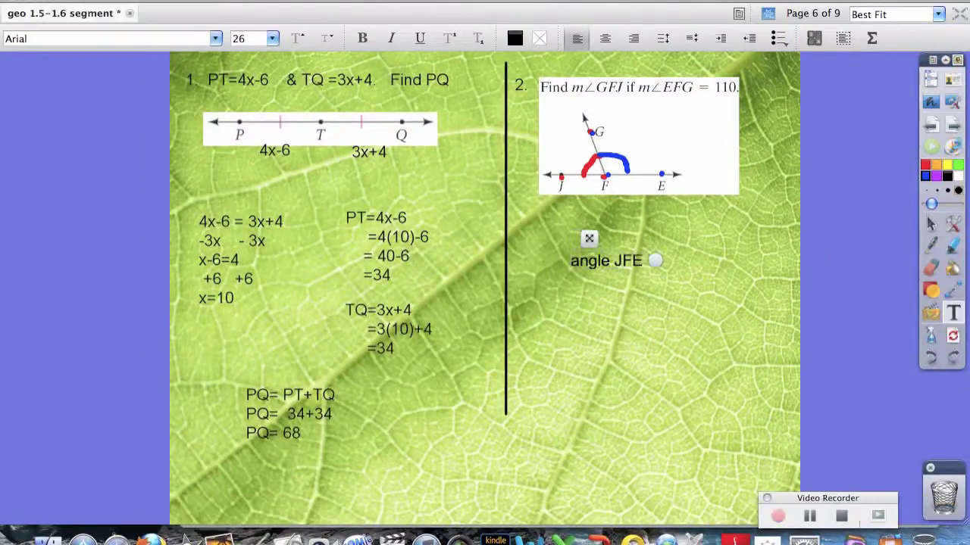
type("= 180")
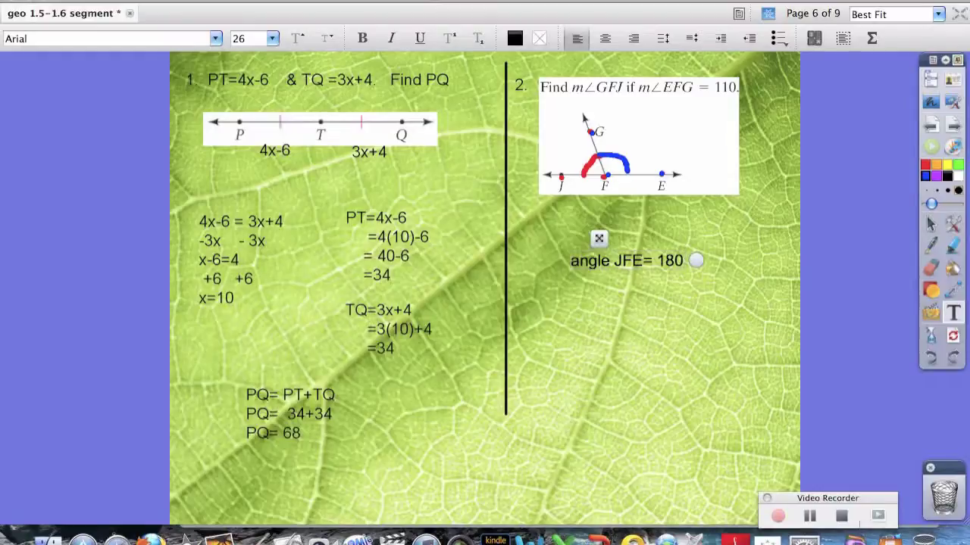
key("Return")
type("angle")
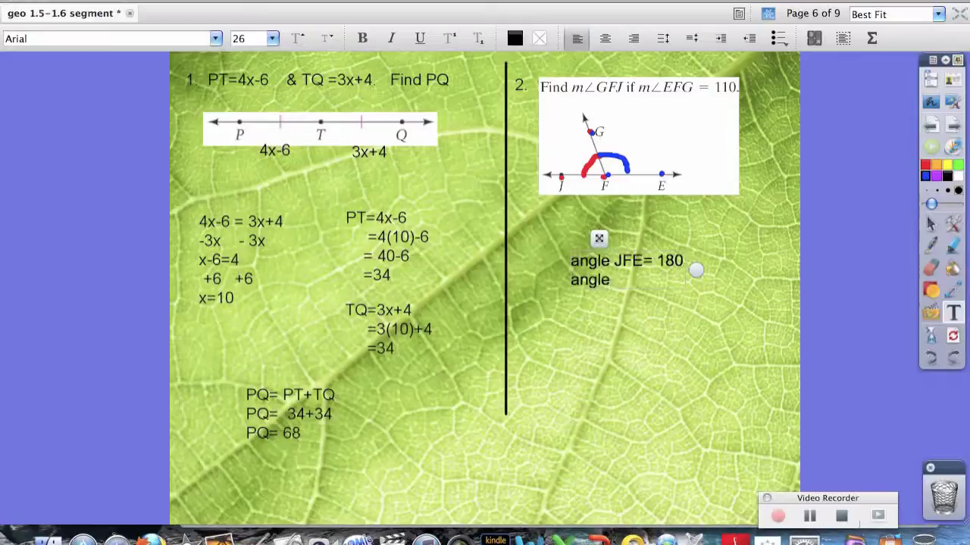
type(" JFG+angle EFG")
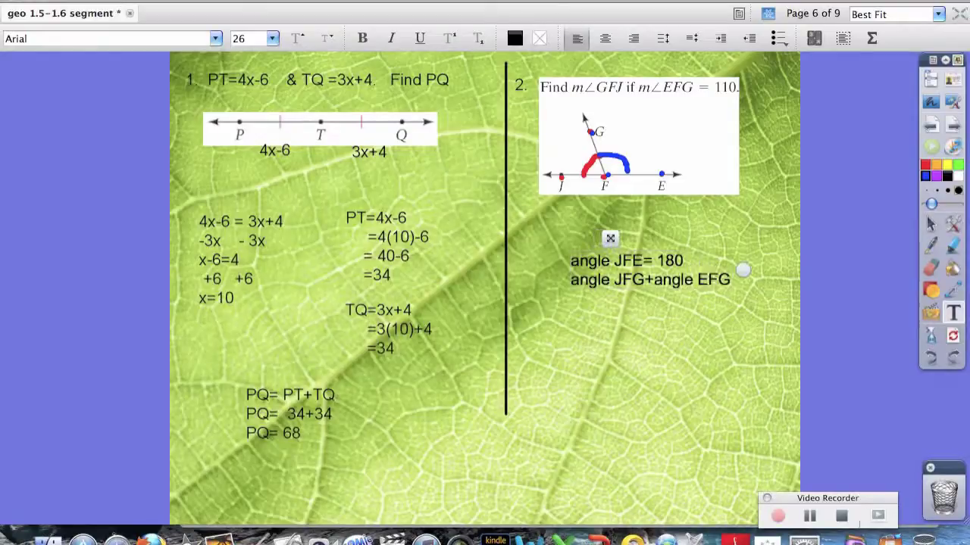
type("=1")
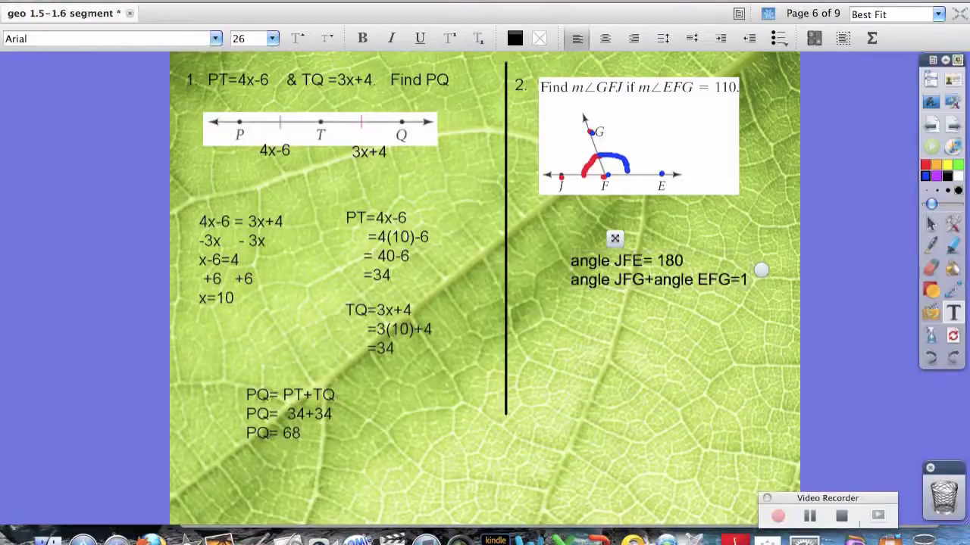
type("80 ")
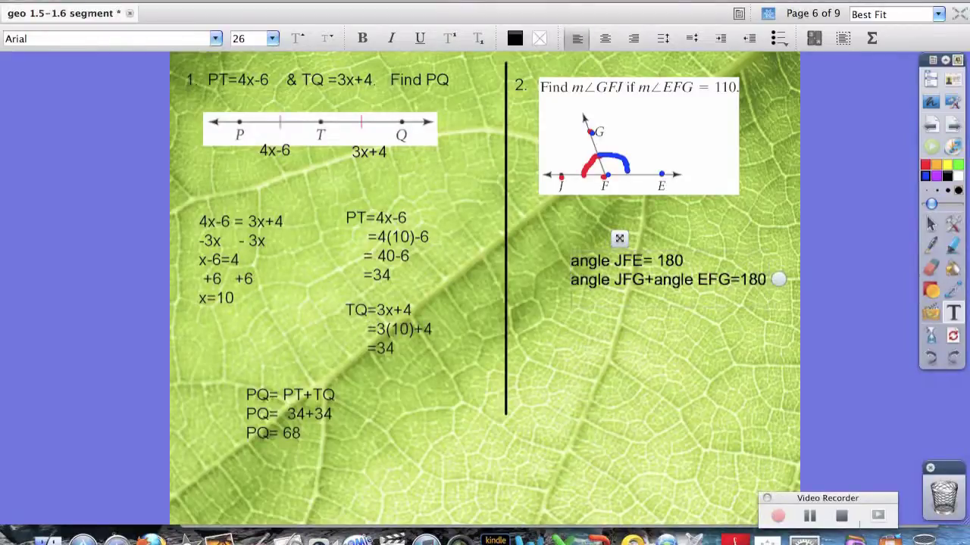
- Add the substituted line "angle JFG+ (110)=180" and write "-110" beneath both sides of it
type("angle JFG+")
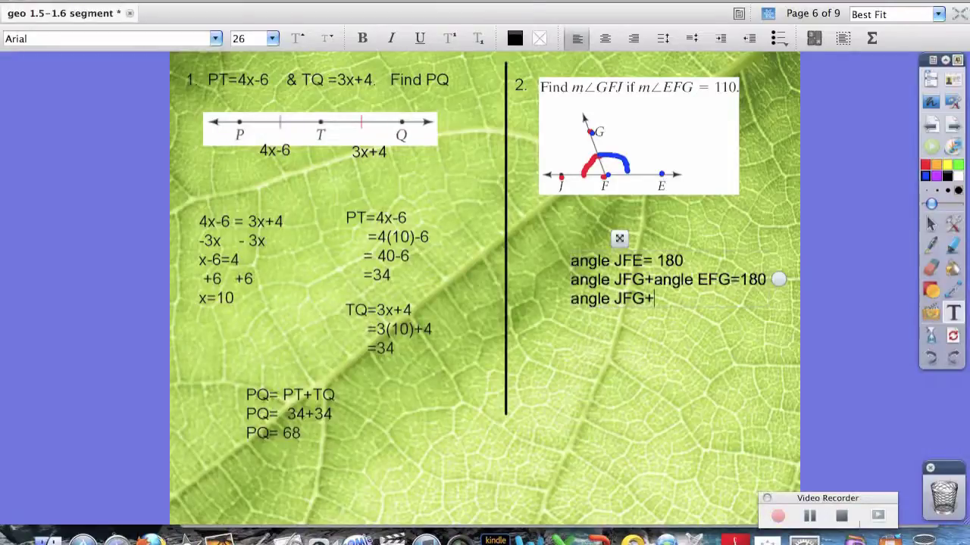
type(" (110)=180")
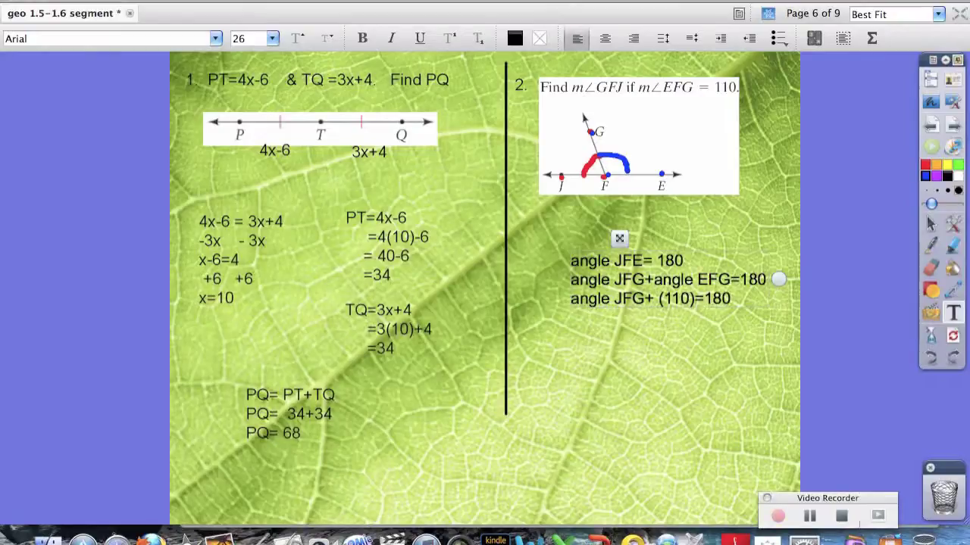
key("Return")
type("-110 ")
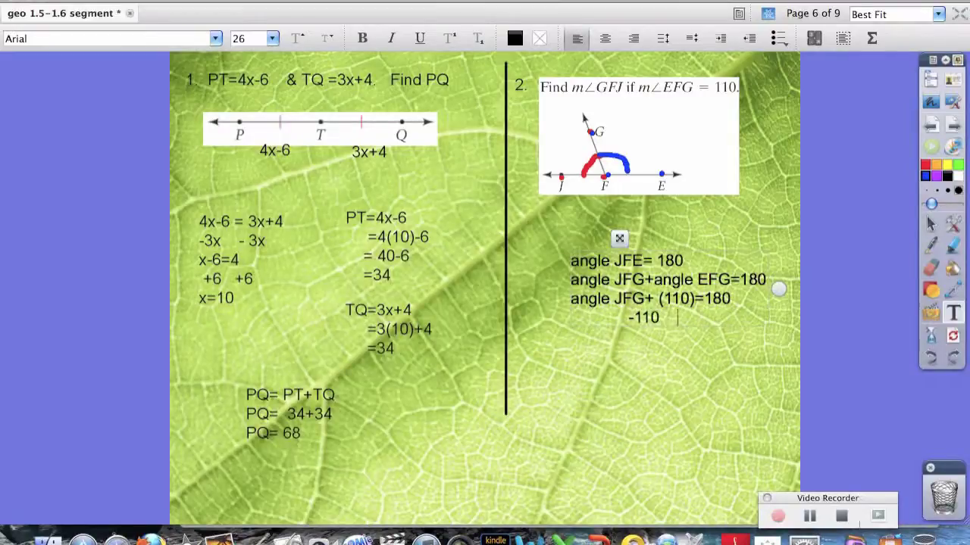
type("    =110")
key("BackSpace")
key("BackSpace")
key("BackSpace")
key("BackSpace")
type("-110")
- Finish problem 2 with the answer line "angle JFG= 70"
key("Return")
type("angle J")
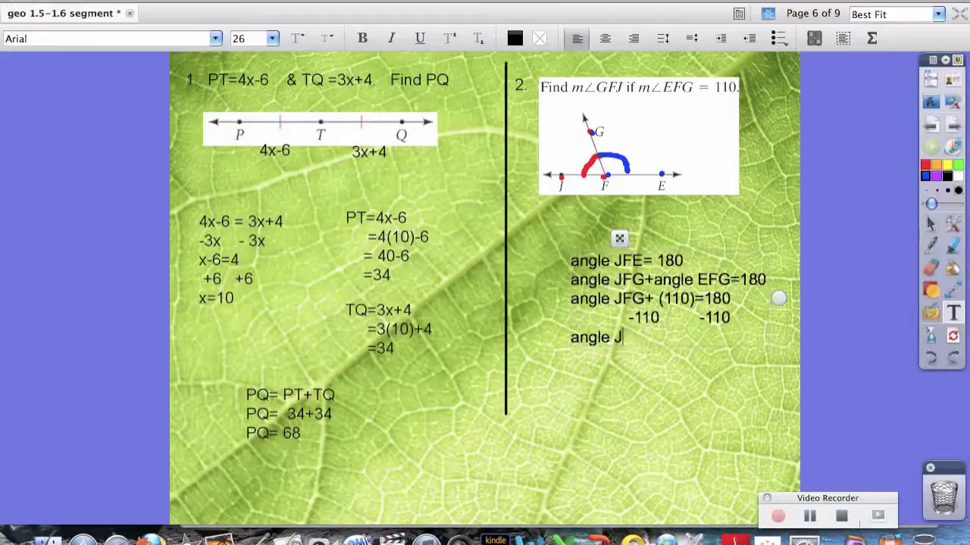
type("FG= 70")
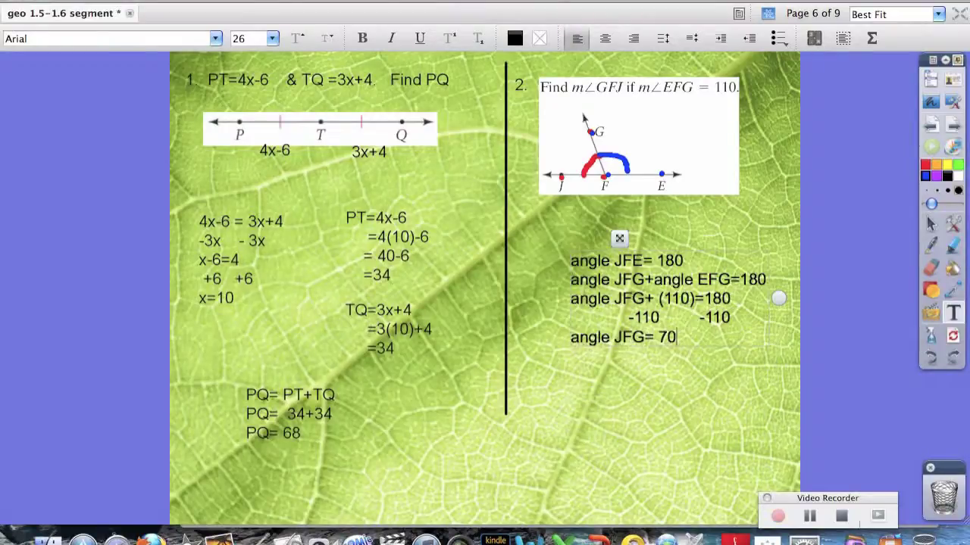
- Advance to page 7 with the "You Try" problems and leave text entry
left_click(953, 126)
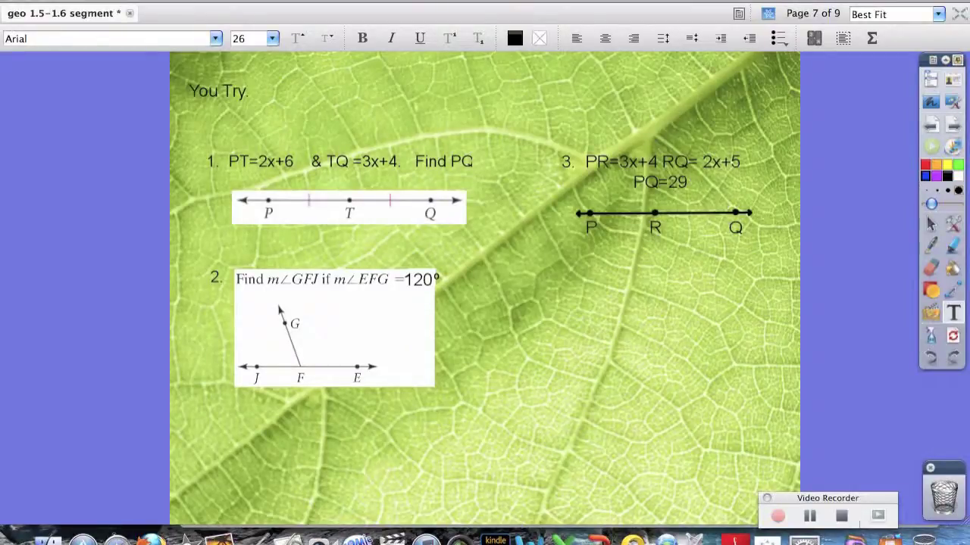
left_click(156, 132)
left_click(931, 246)
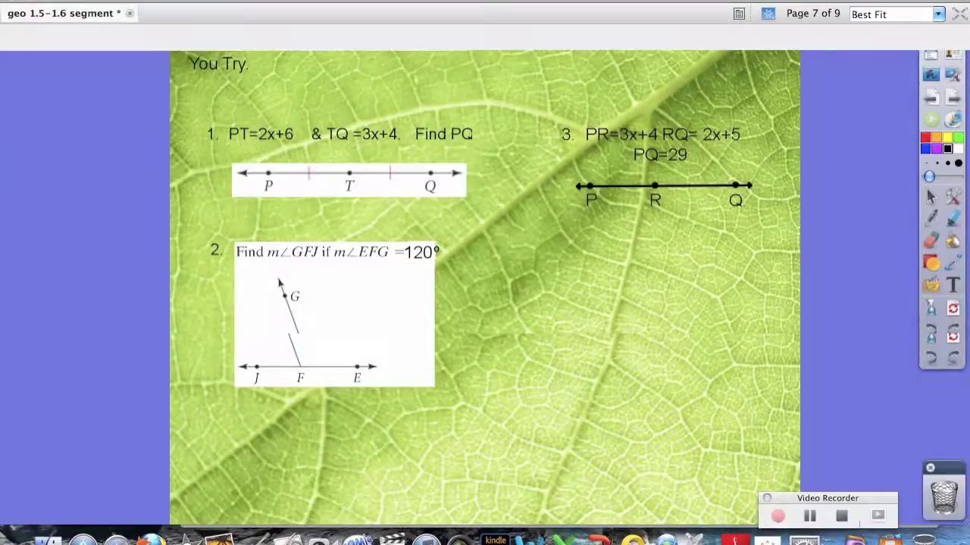